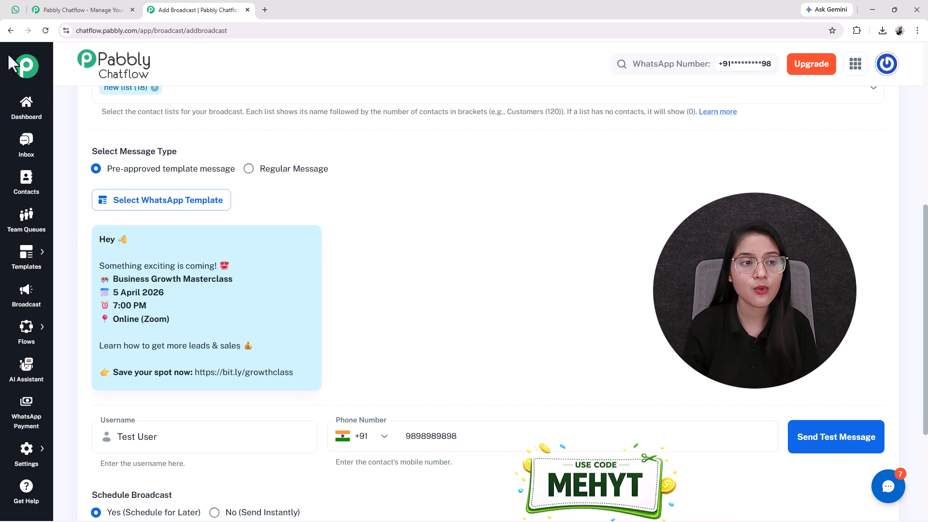
Switch to WhatsApp Web to confirm the Business Growth Masterclass test message arrived.
click(16, 9)
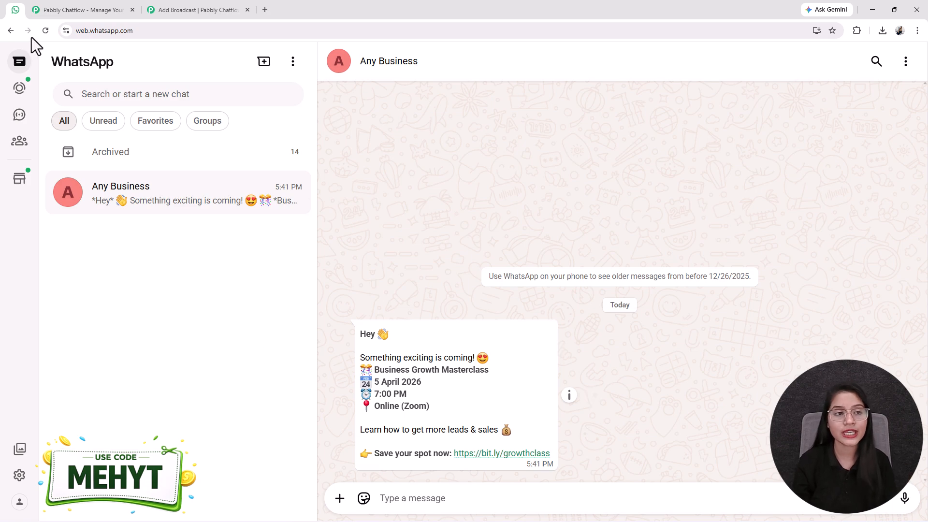
Return to the Pabbly Chatflow page and close the 'Wait! Before you go' offer popup.
click(77, 7)
click(626, 138)
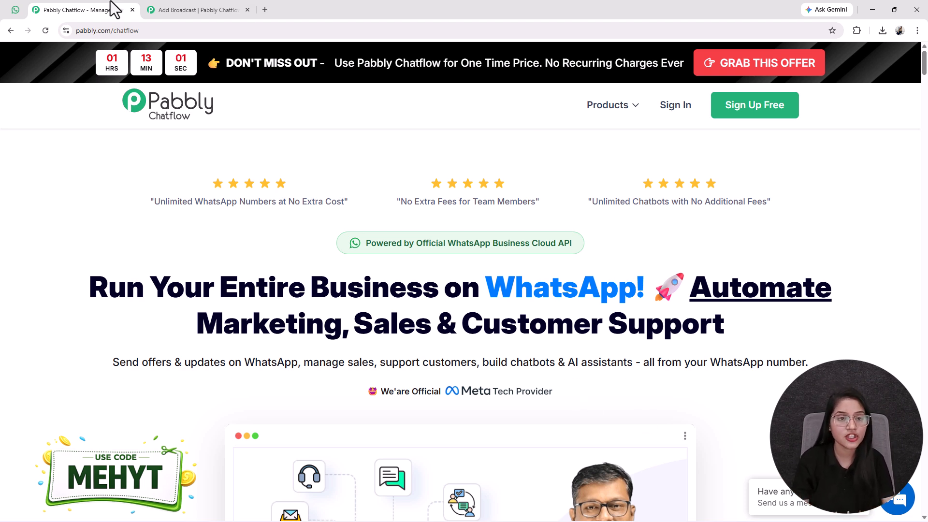
Load pabbly.com/chatflow in a new tab and sign in to reach the Chatflow dashboard.
click(184, 10)
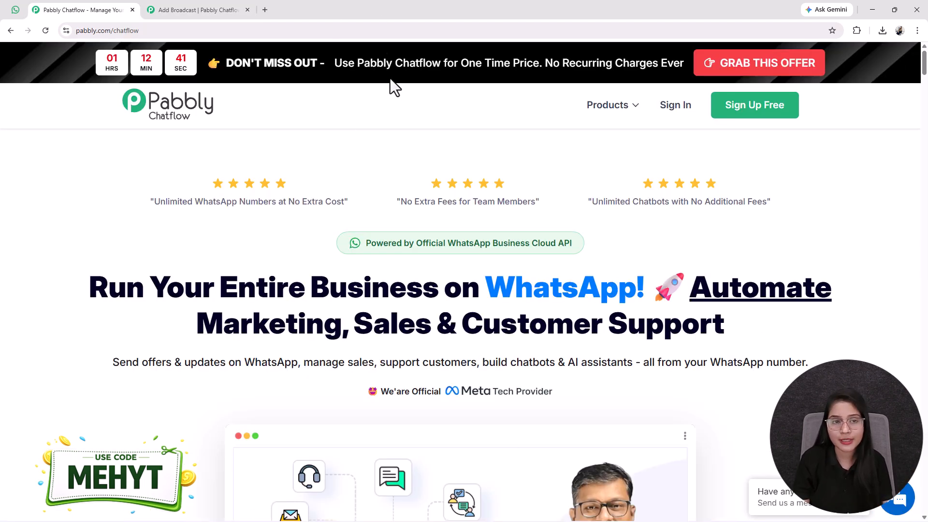
click(265, 14)
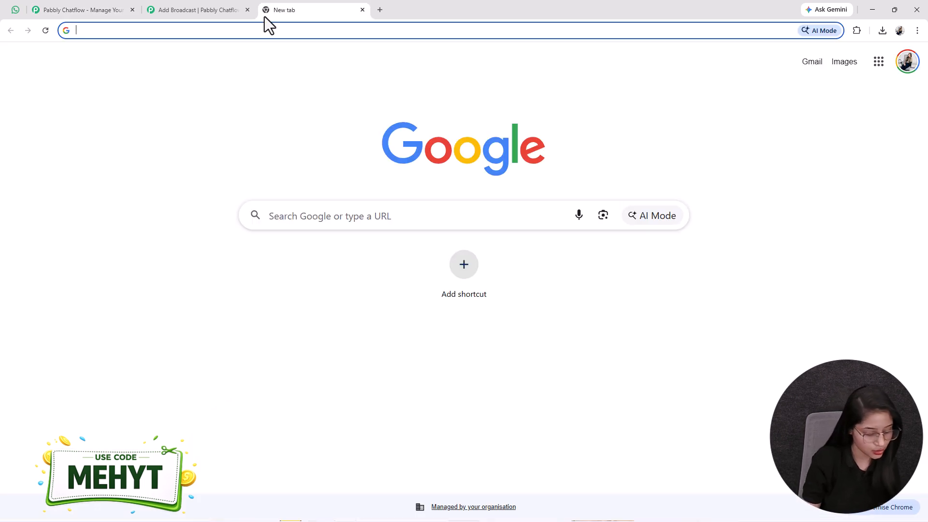
text(pabbly.com/chatflow)
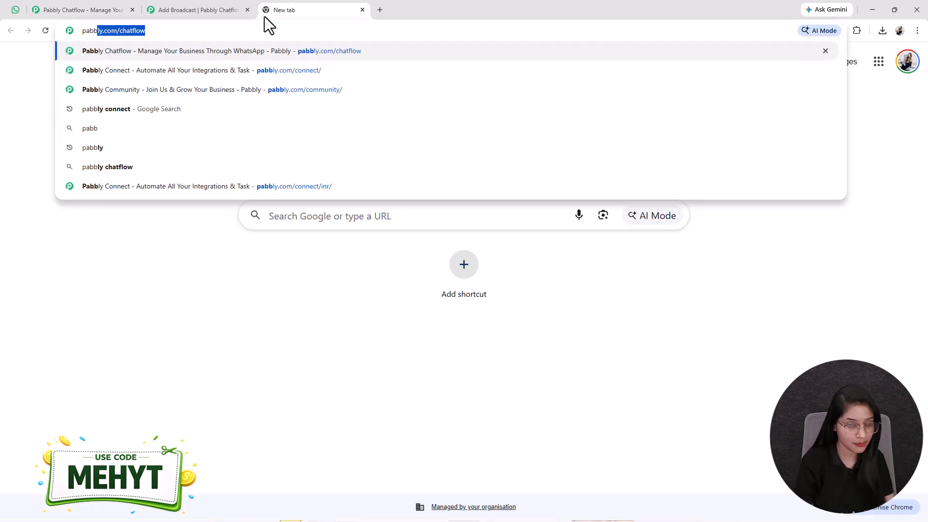
key(Right)
key(Return)
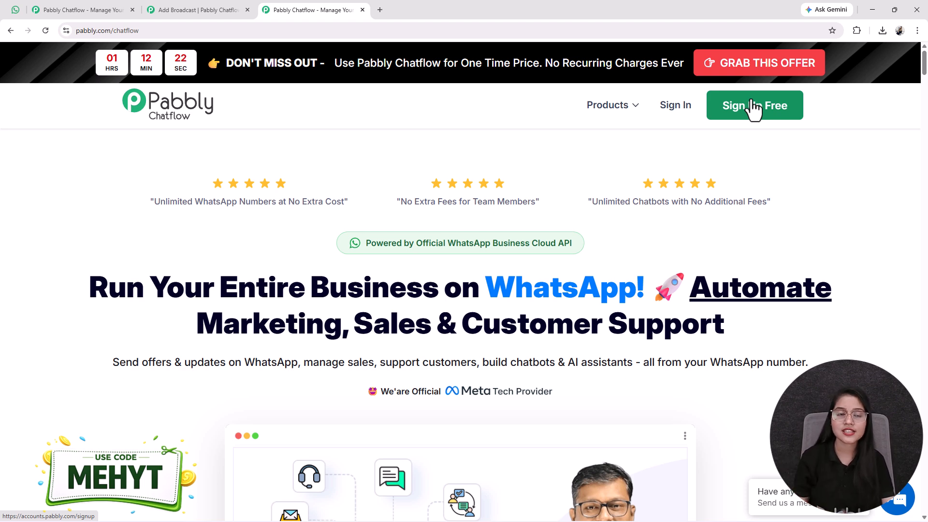
click(676, 112)
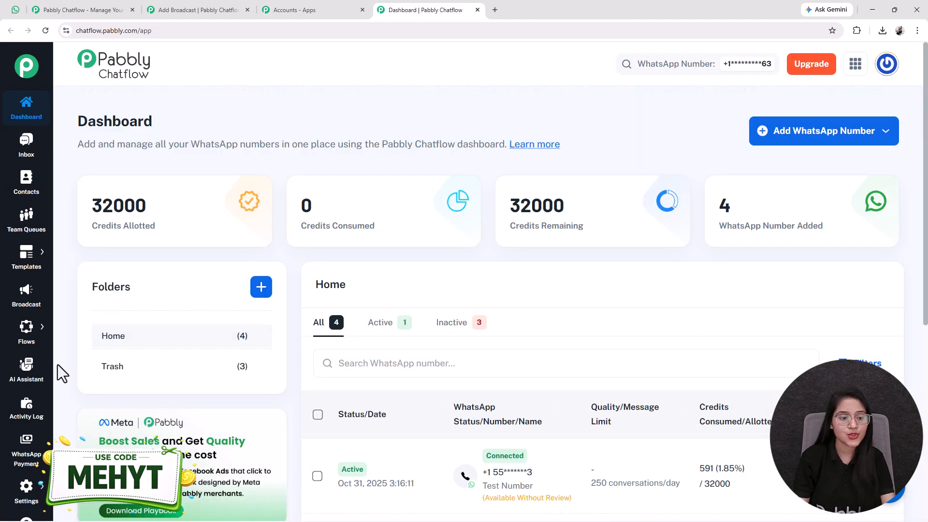
Go to the Broadcast page listing 12 campaigns, glance at WhatsApp Web, then return.
right_click(28, 304)
click(28, 305)
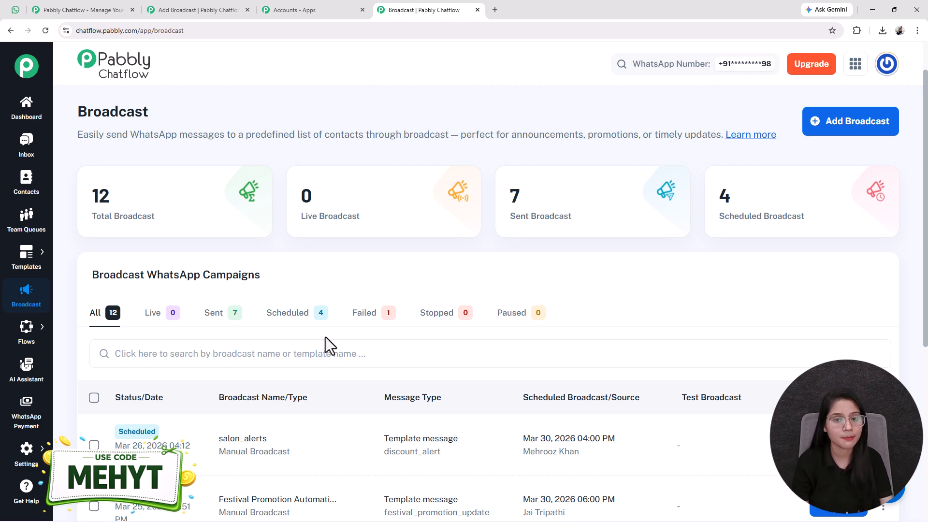
click(16, 9)
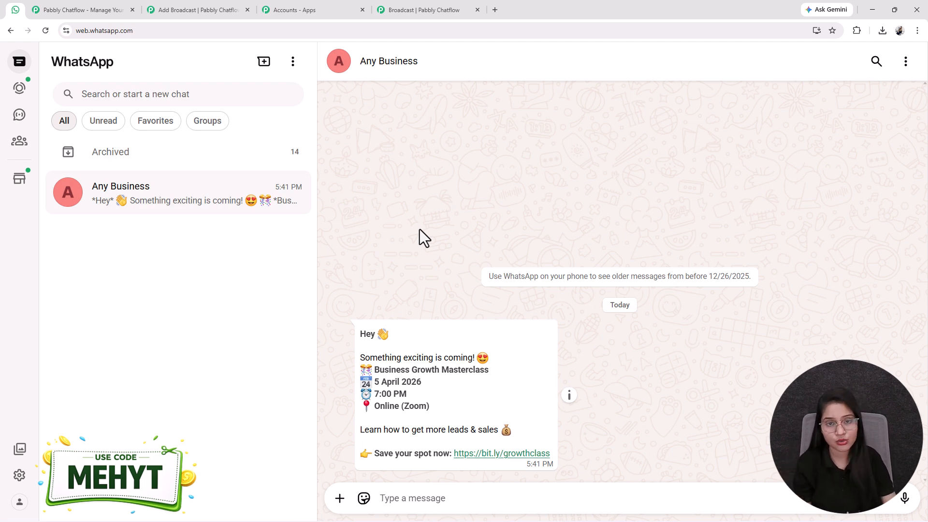
click(418, 10)
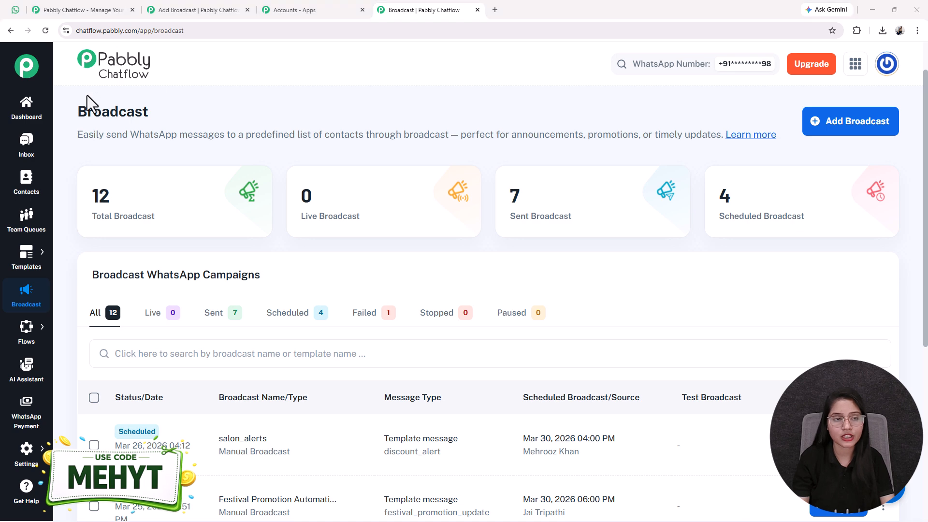
Add a Broadcast Campaign named 'event_alerts' and show the Select Contacts List options.
click(837, 123)
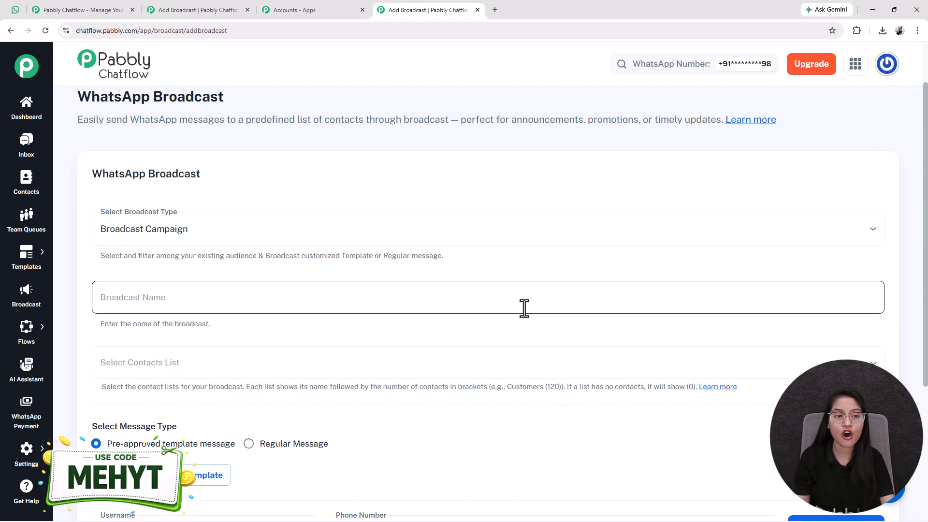
click(144, 234)
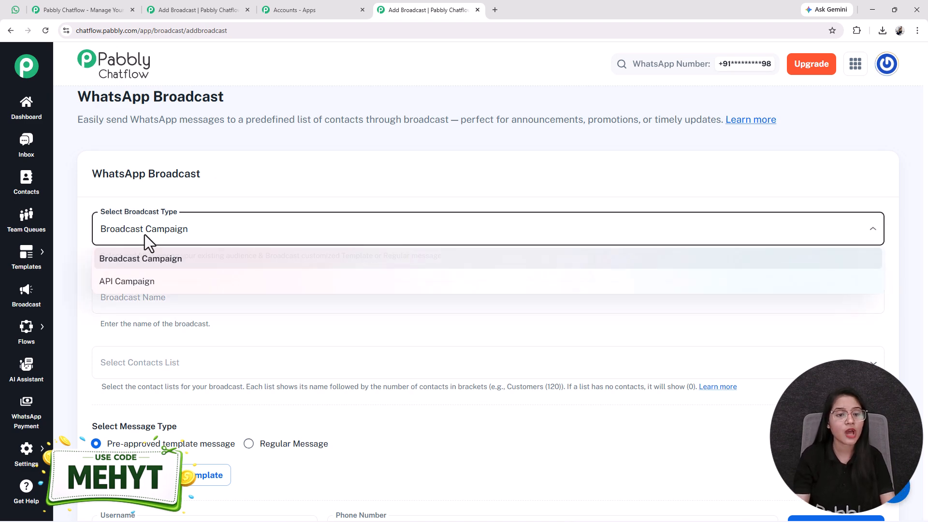
click(144, 265)
scroll(173, 293, down, 2)
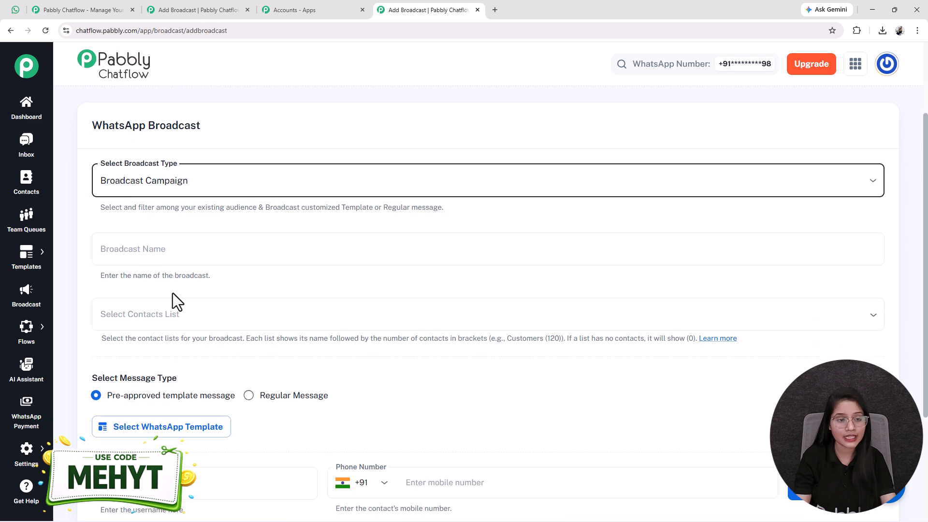
click(164, 202)
text(ev)
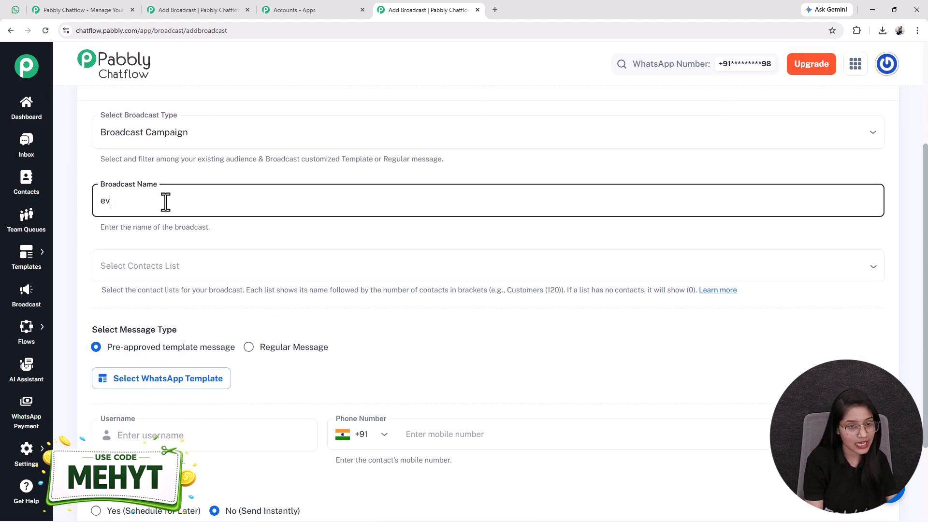
text(ent_alerts)
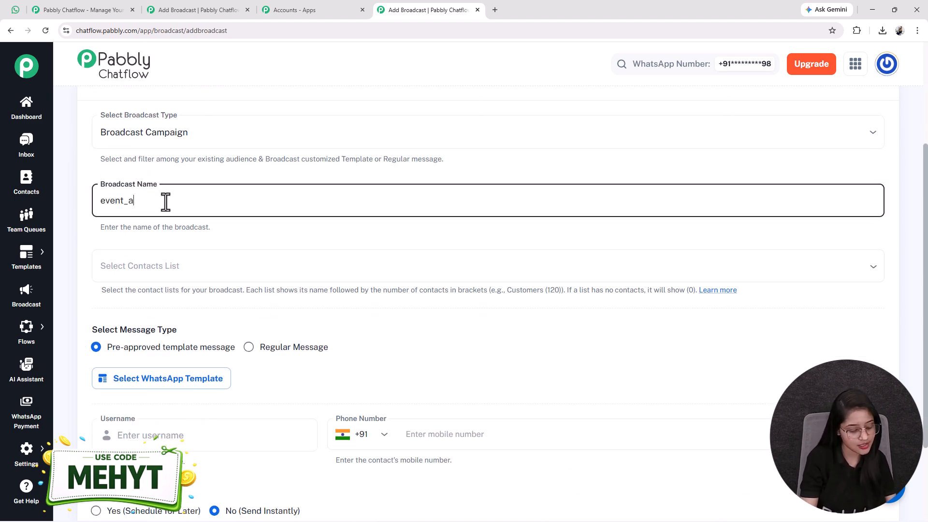
scroll(159, 184, down, 1)
click(114, 214)
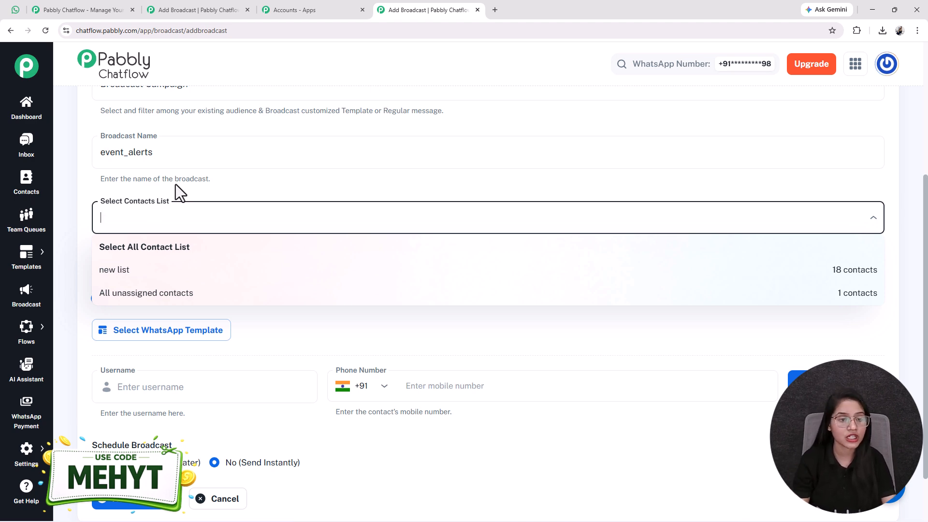
Close the contact list dropdown and open the Contacts page in a separate tab.
click(153, 219)
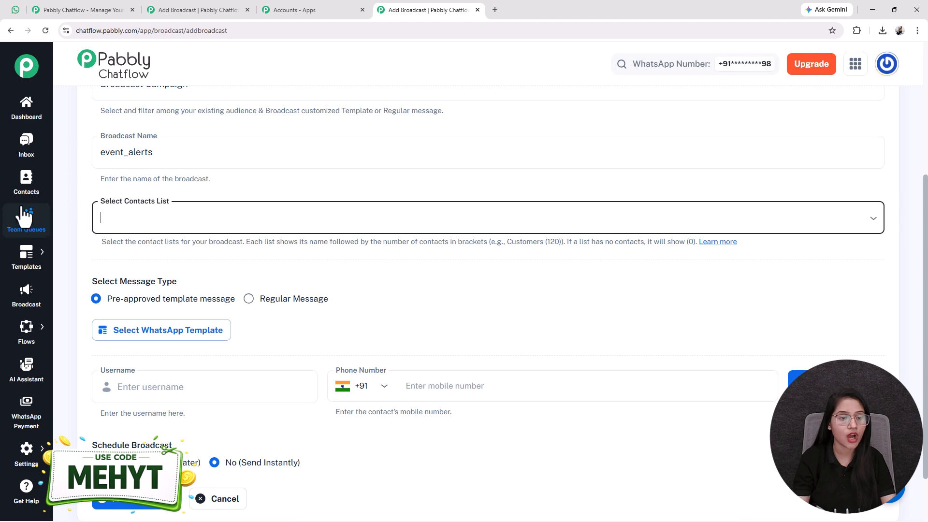
right_click(35, 186)
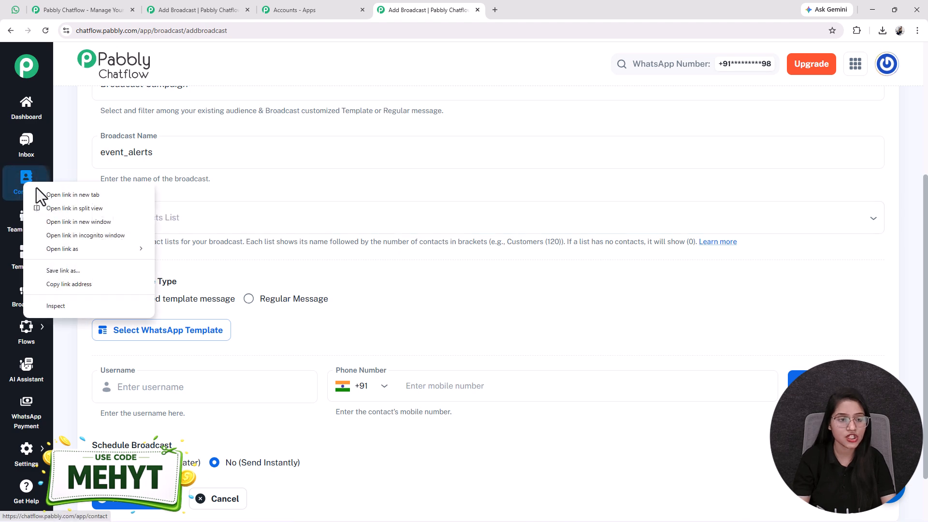
click(42, 192)
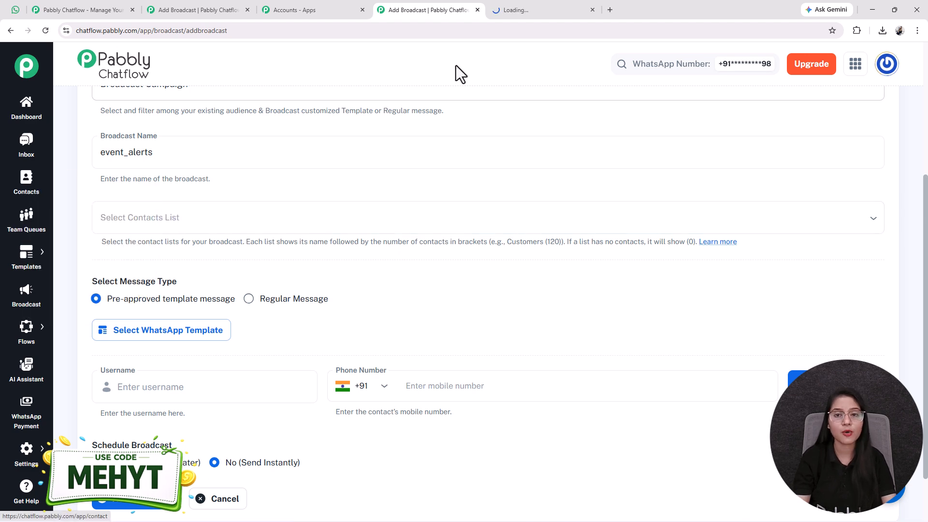
click(536, 6)
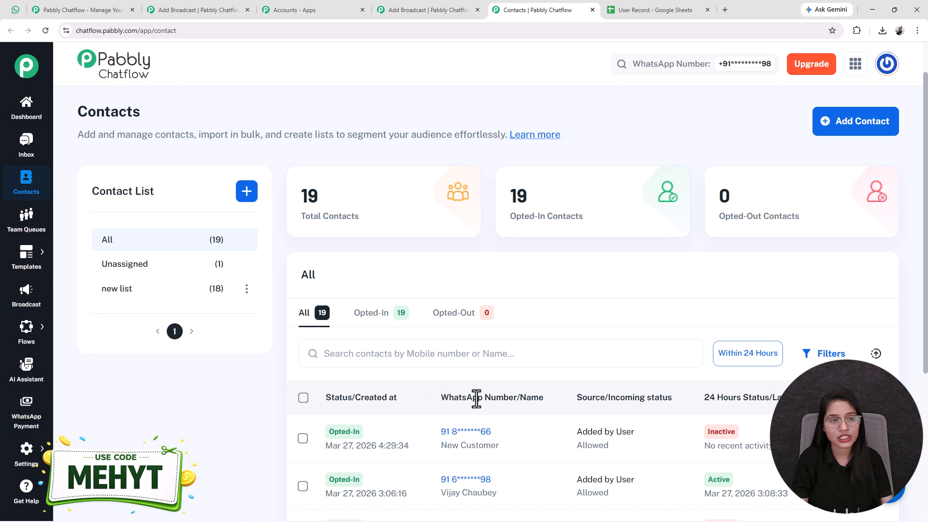
Choose Add Bulk Contacts by CSV, then bring up the User Record spreadsheet.
click(847, 131)
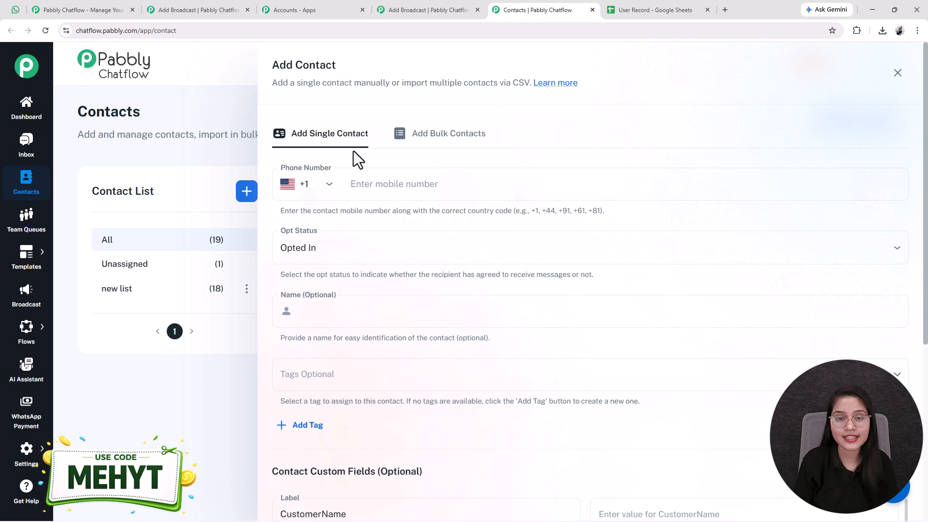
click(401, 140)
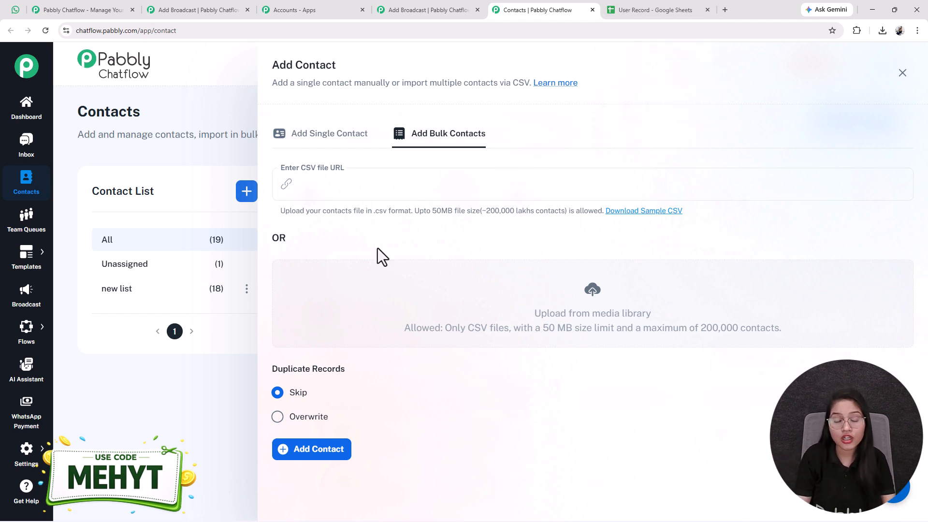
click(625, 9)
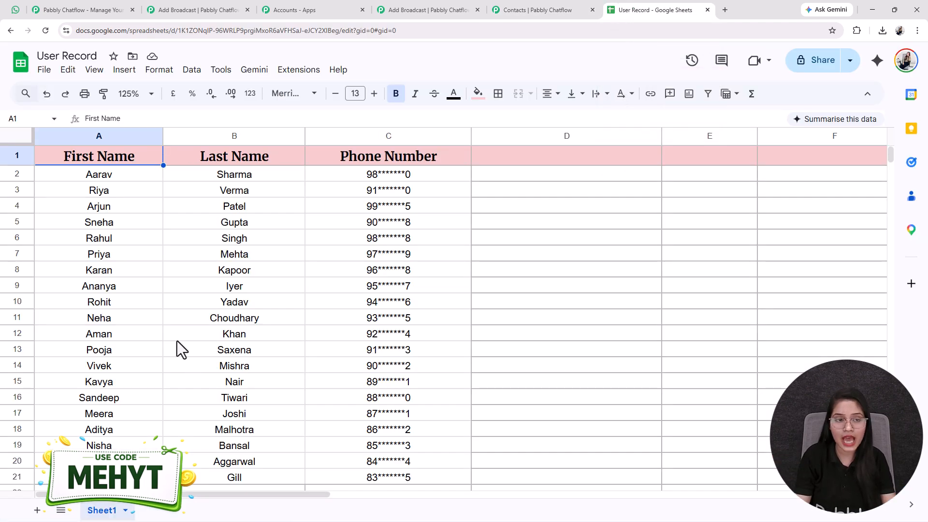
Download the User Record sheet as 'User Record - Sheet1 (2).csv' and return to Chatflow's import.
click(44, 70)
mouse_move(72, 220)
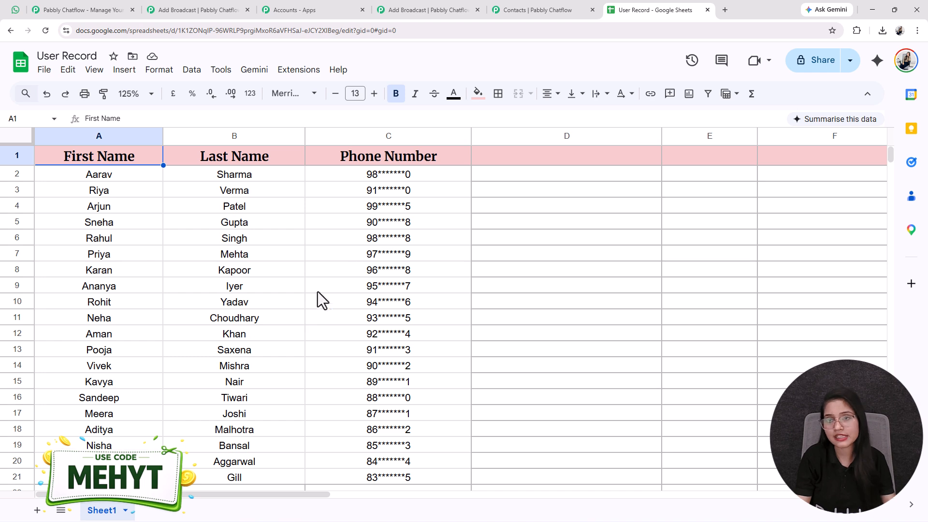
click(527, 7)
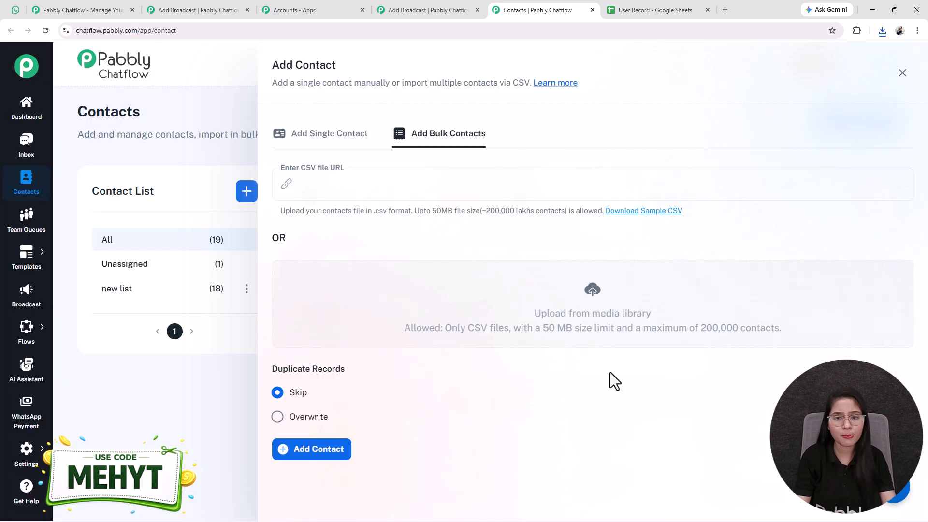
Upload the User Record CSV to the Media Library and insert it into the contact import.
click(592, 295)
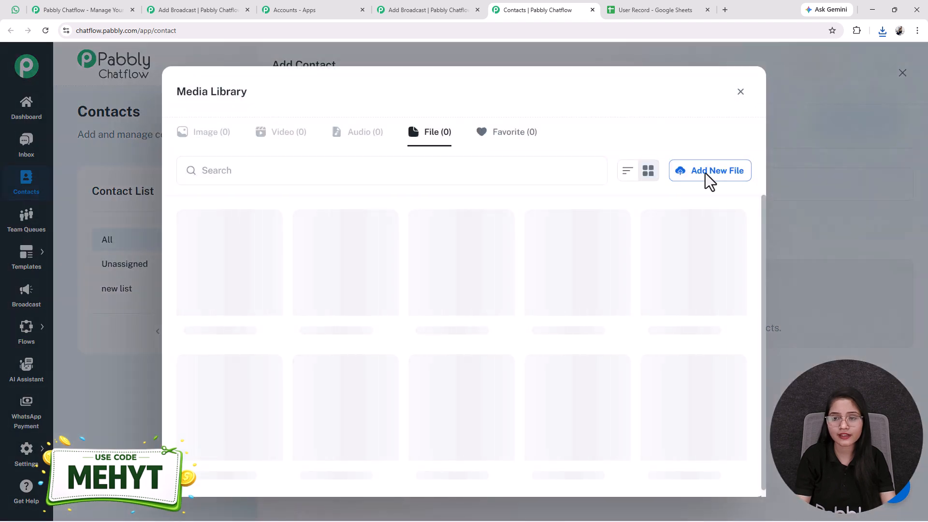
click(706, 178)
click(882, 31)
drag(802, 83, 465, 298)
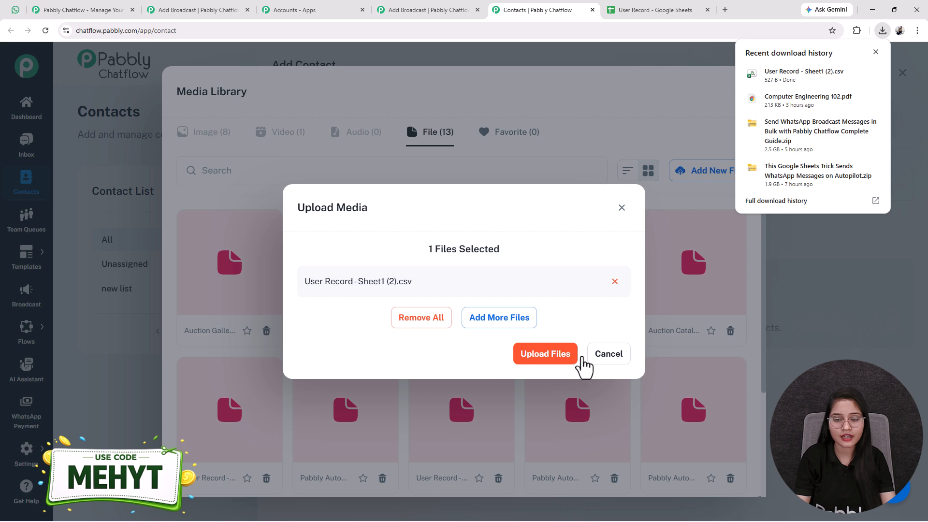
click(545, 354)
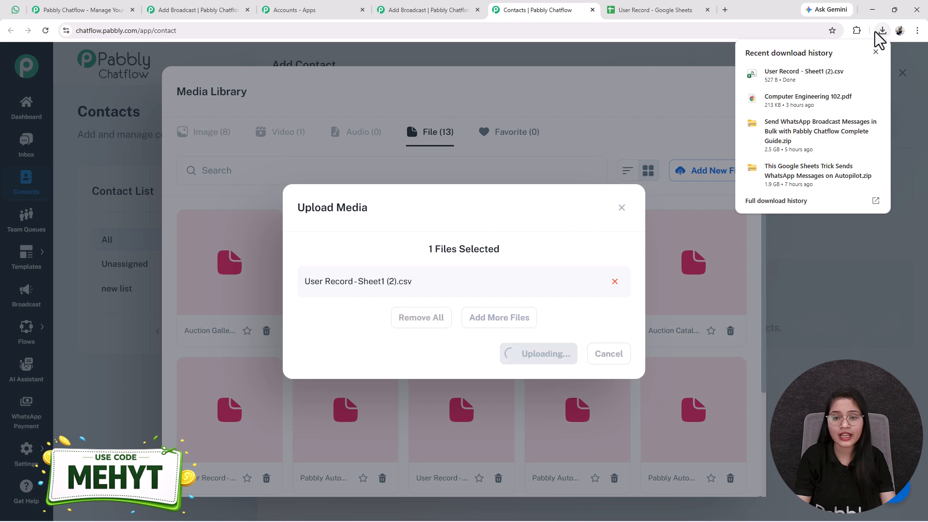
click(881, 33)
click(221, 292)
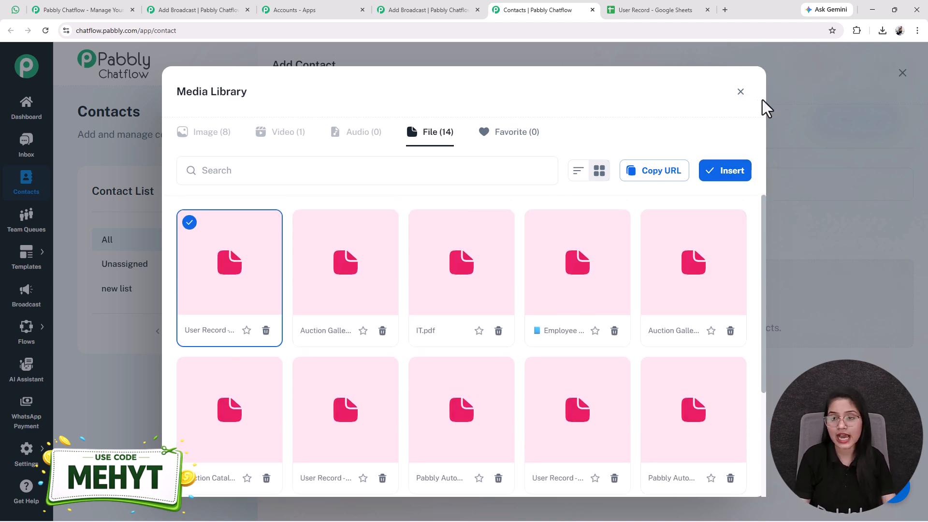
click(740, 92)
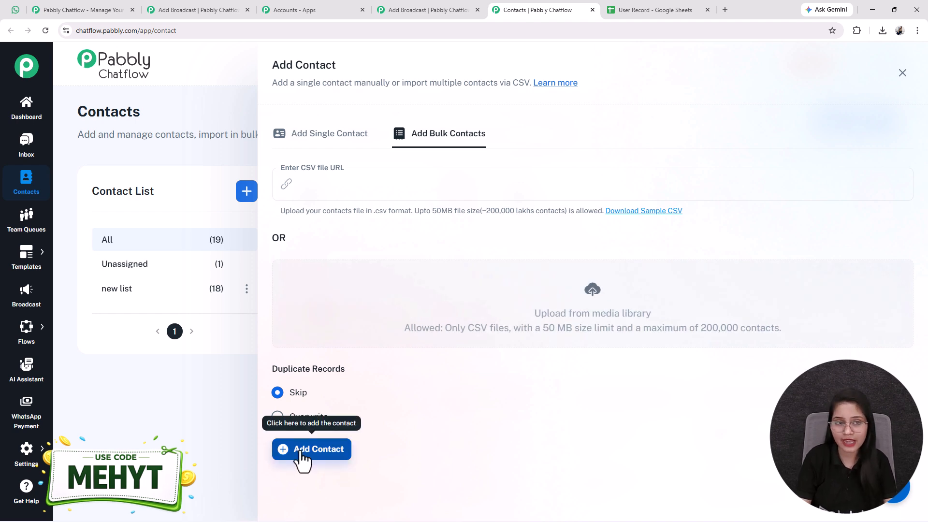
Import the contacts and open 'new list' showing its 18 opted-in contacts.
click(192, 221)
scroll(192, 222, down, 5)
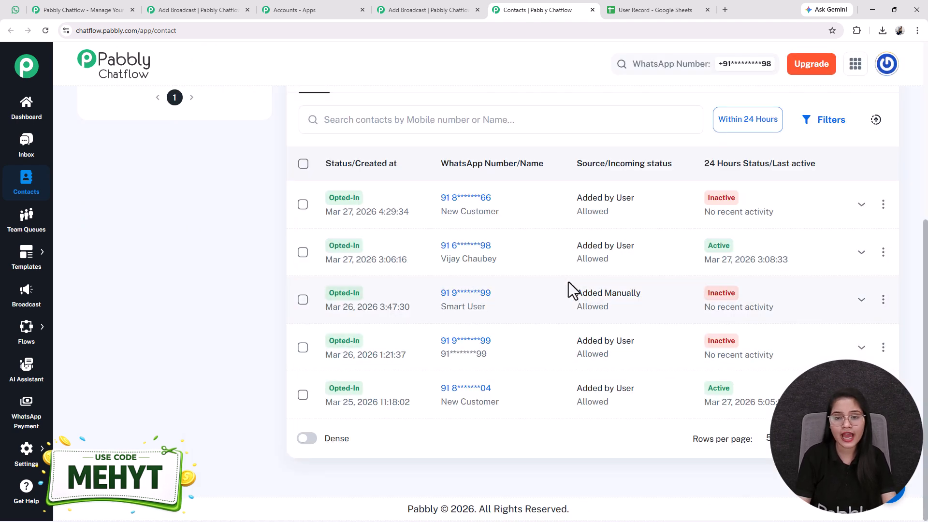
scroll(568, 282, up, 5)
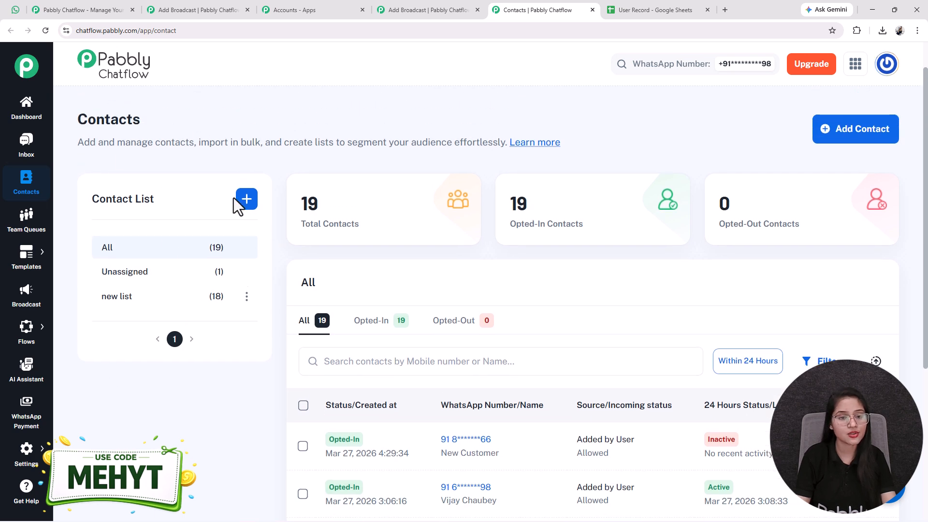
click(135, 309)
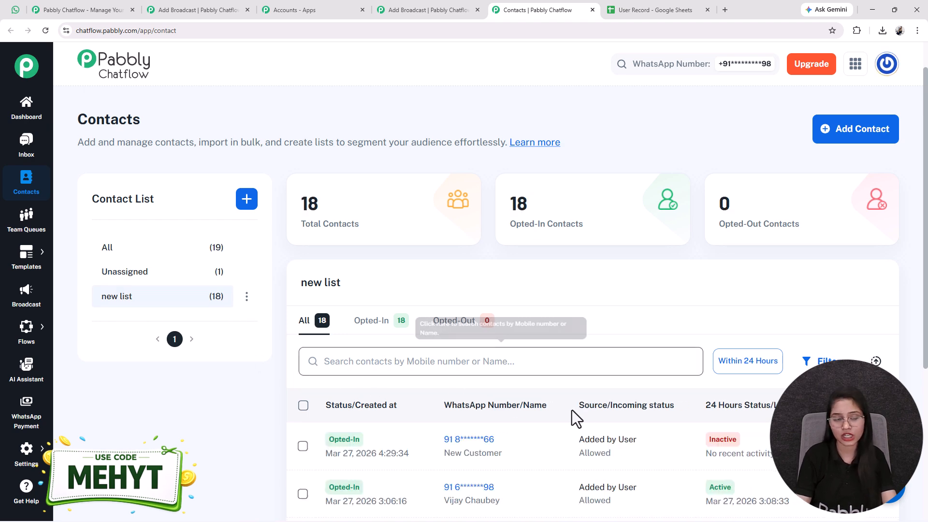
Set the event_alerts broadcast's contact list to 'new list (18)'.
click(410, 2)
click(141, 218)
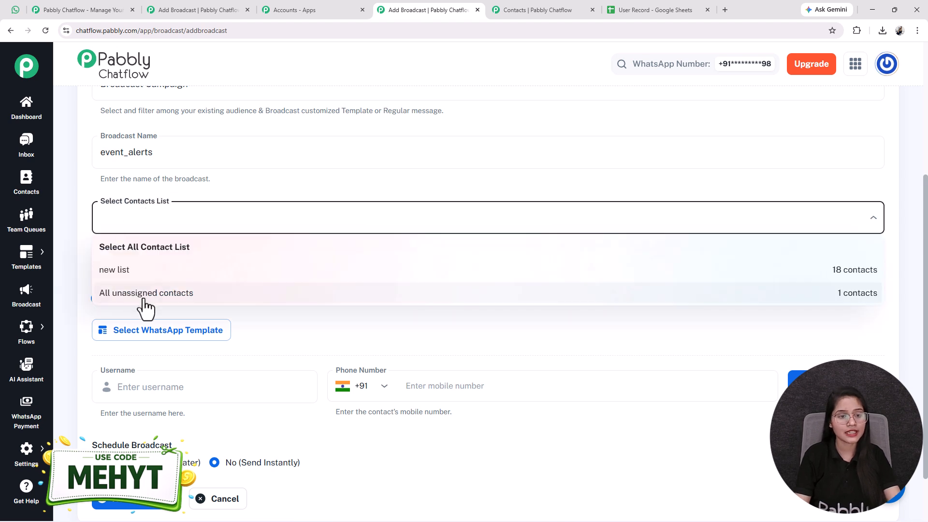
click(132, 272)
scroll(145, 290, down, 1)
Highlight the message type options, try Regular Message > Text, then revert to Pre-approved template message.
drag(93, 213, 178, 213)
drag(107, 234, 279, 206)
click(279, 206)
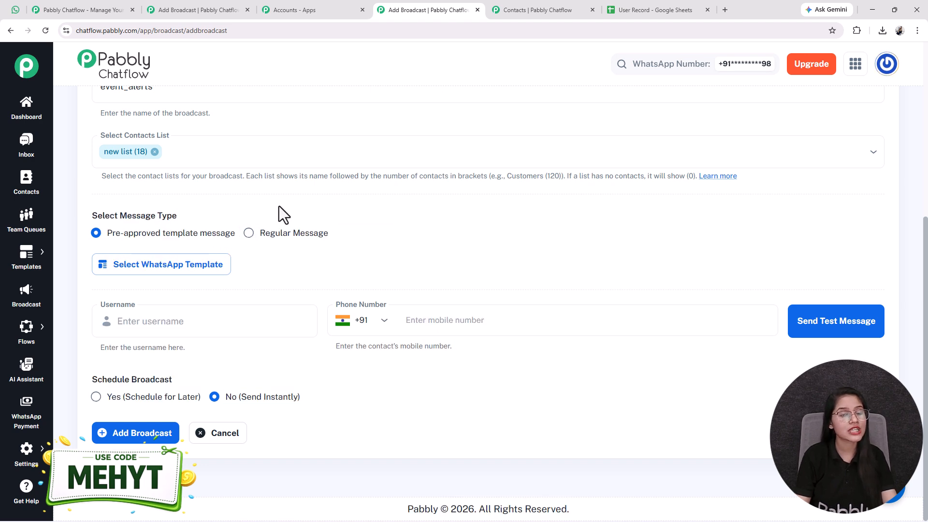
click(248, 233)
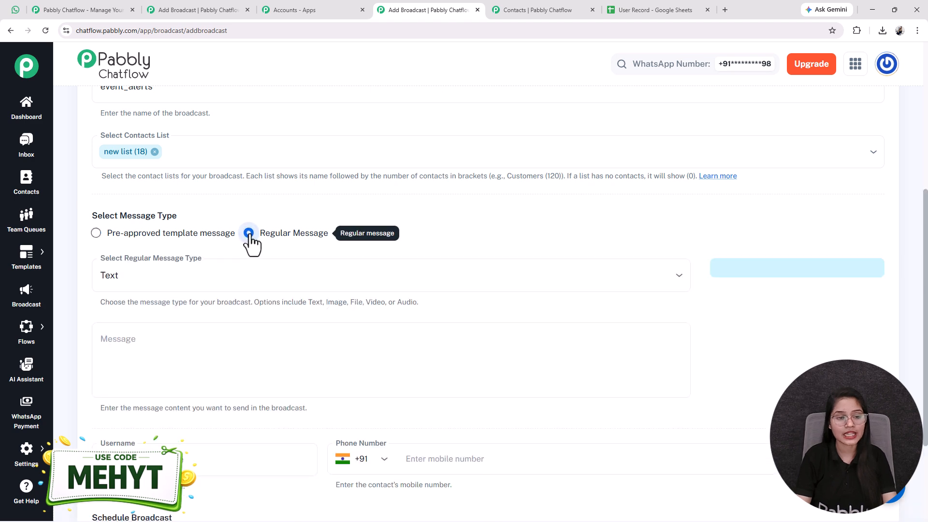
click(177, 275)
click(144, 309)
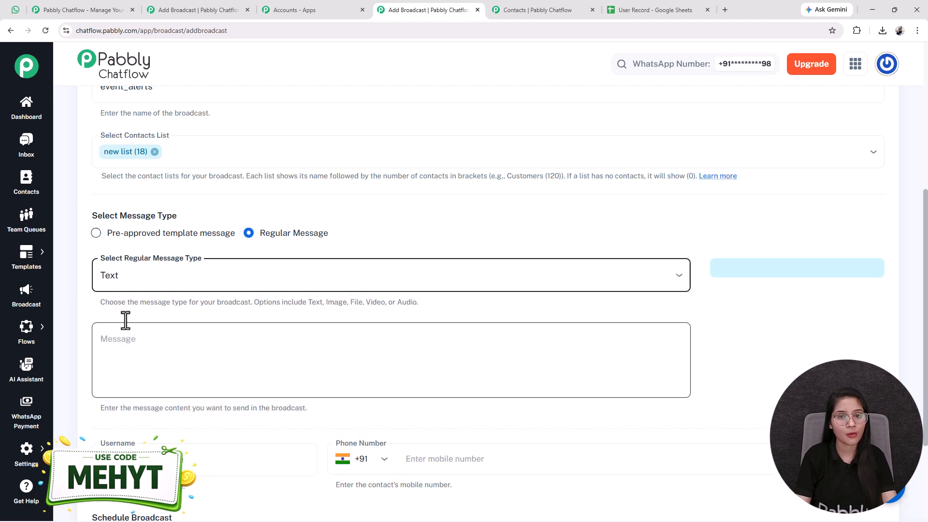
scroll(193, 339, down, 1)
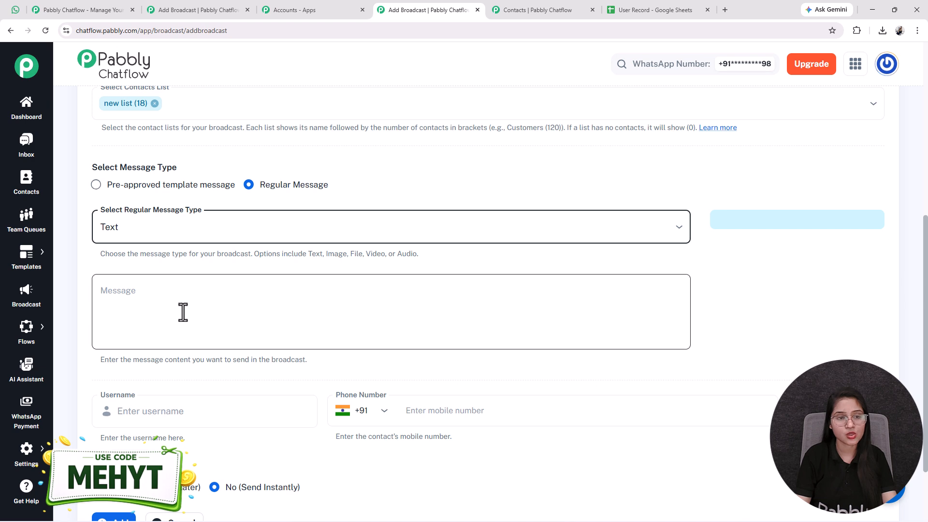
click(96, 185)
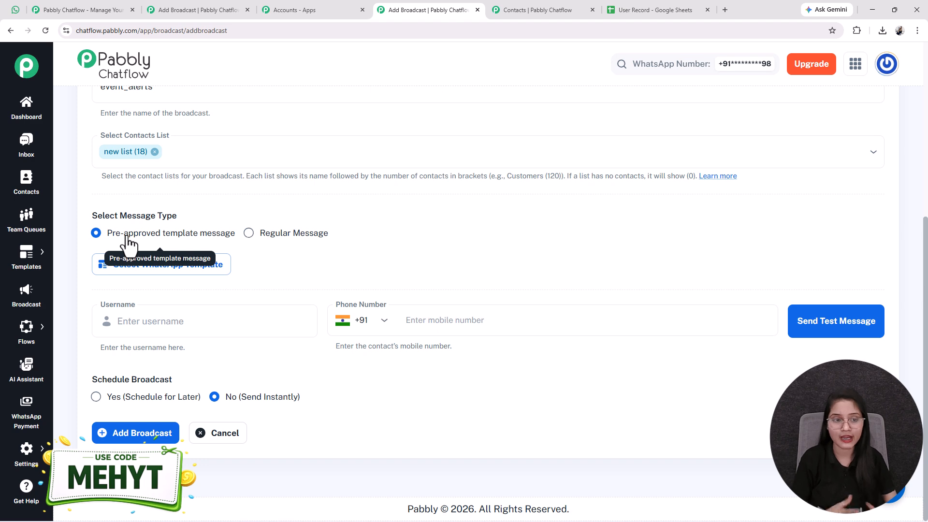
Search 'eve', select the event_alert template, and review its Business Growth Masterclass preview.
click(142, 269)
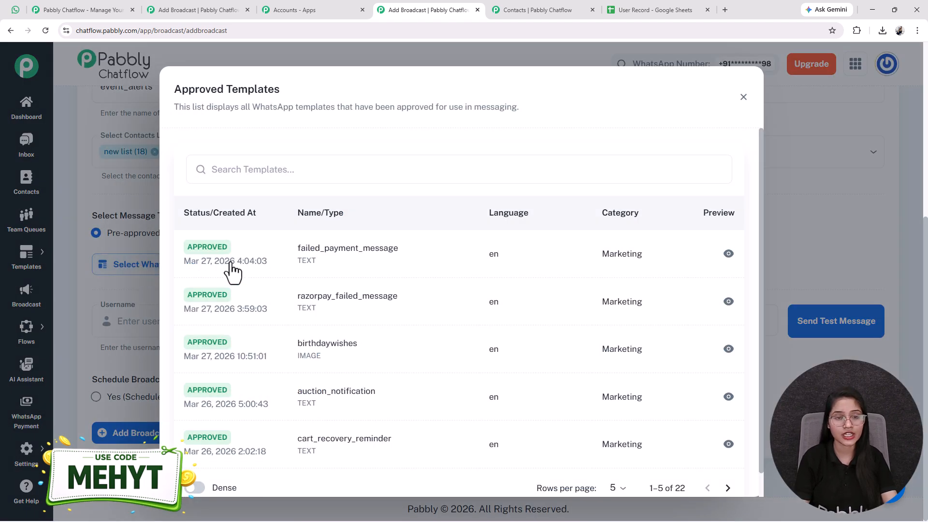
text(eve)
click(316, 346)
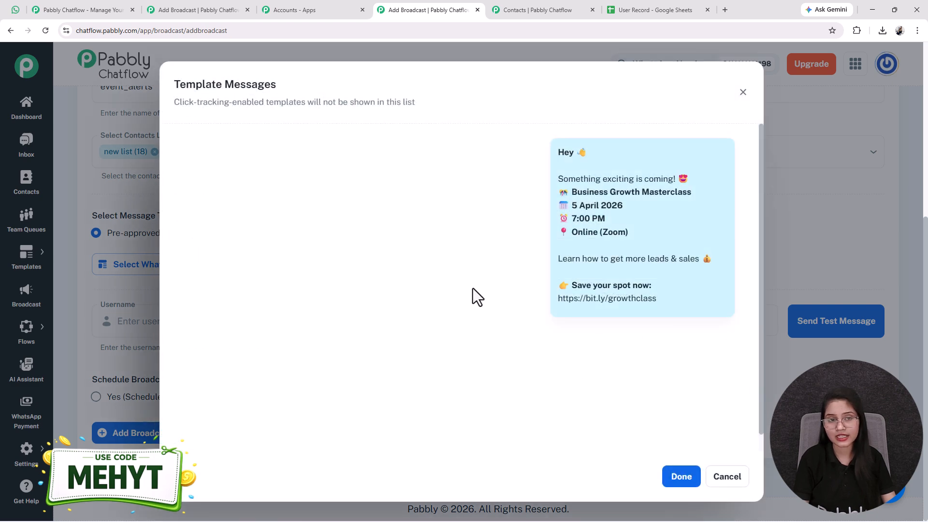
click(677, 483)
scroll(362, 369, down, 2)
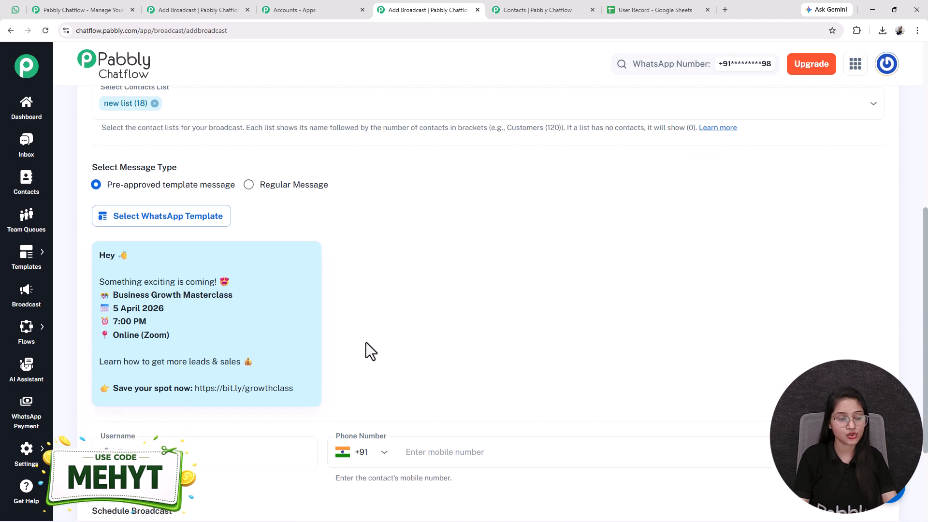
scroll(250, 280, down, 1)
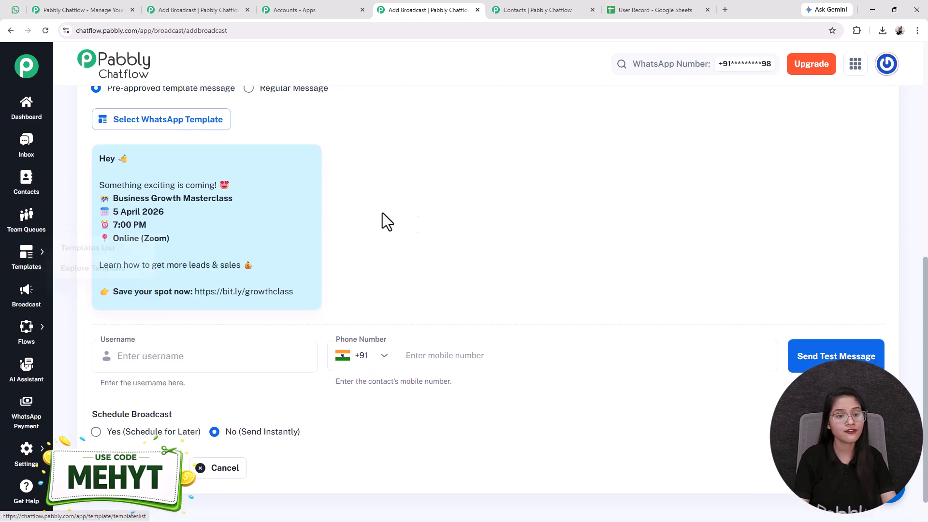
Open the Templates list in a new browser tab.
mouse_move(31, 263)
right_click(97, 255)
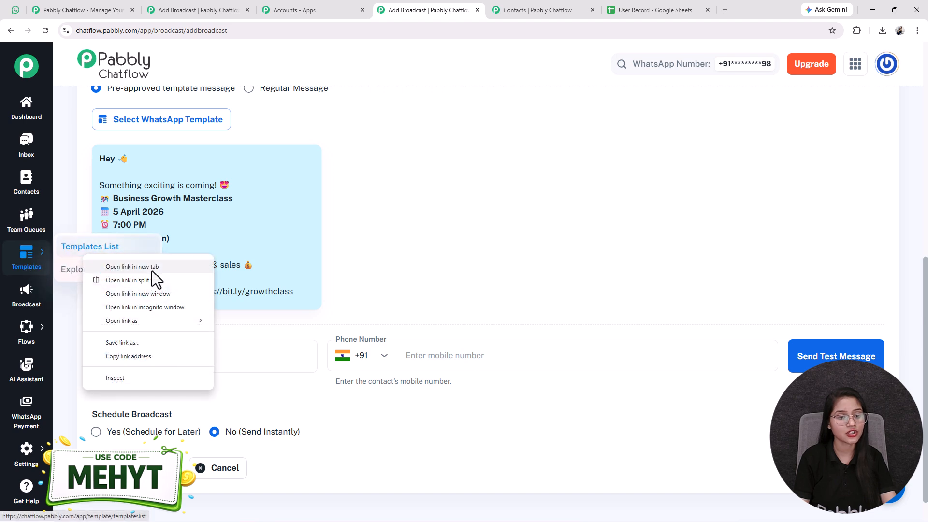
click(152, 269)
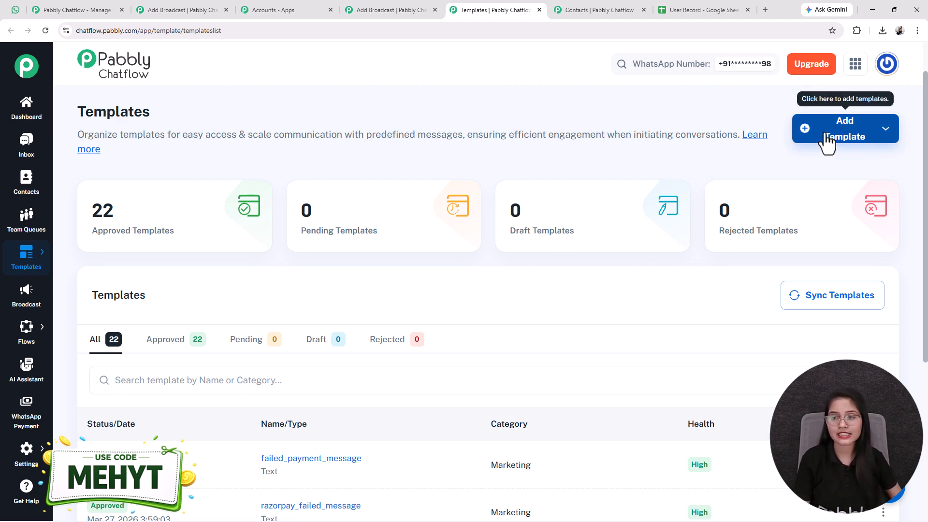
Page to the event_alert template and preview it to confirm it is approved.
scroll(366, 361, down, 5)
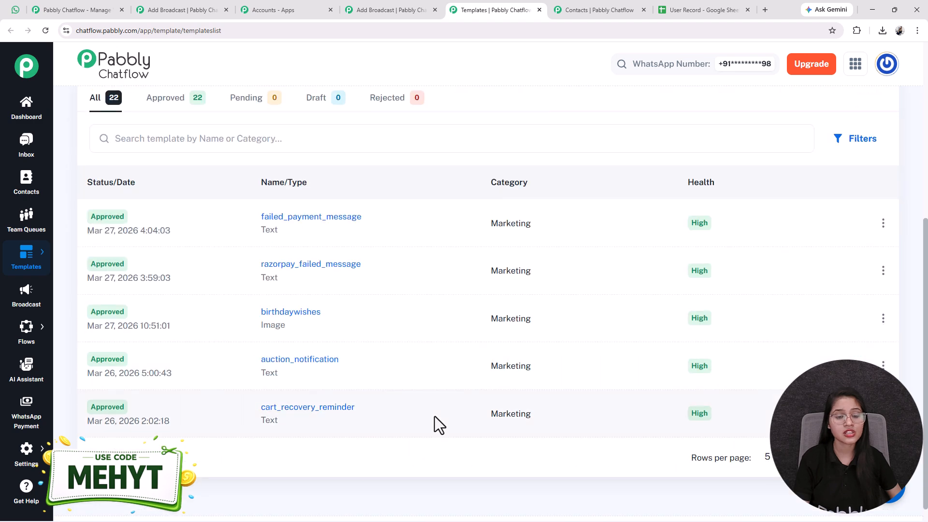
scroll(497, 422, up, 2)
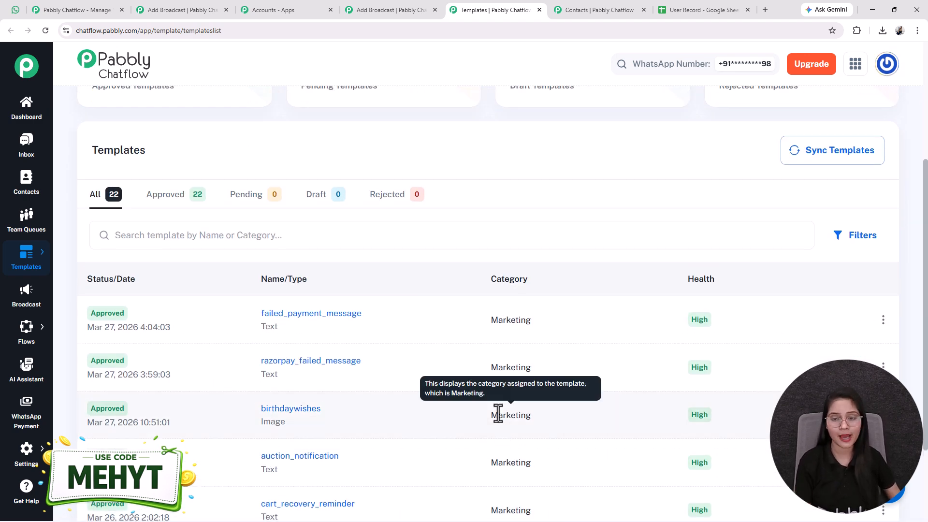
scroll(494, 415, down, 3)
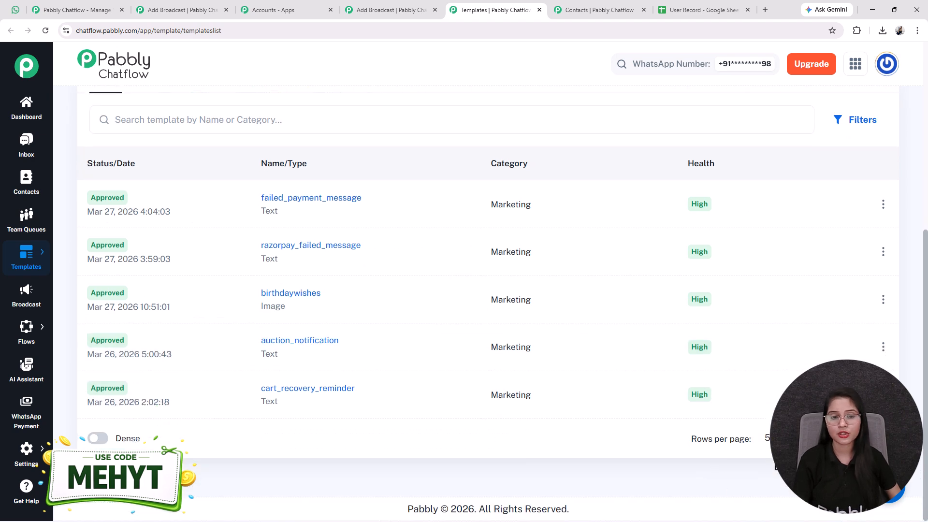
click(886, 437)
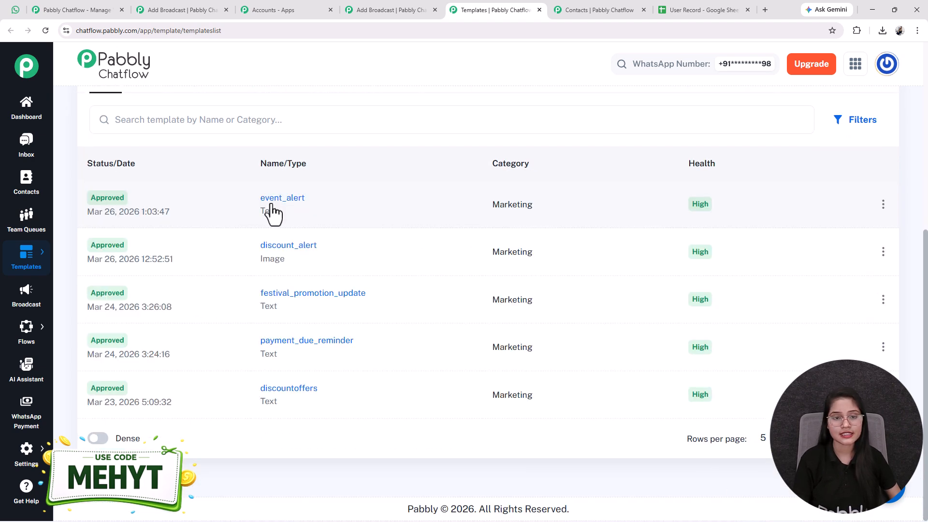
click(278, 200)
click(562, 184)
scroll(382, 399, up, 5)
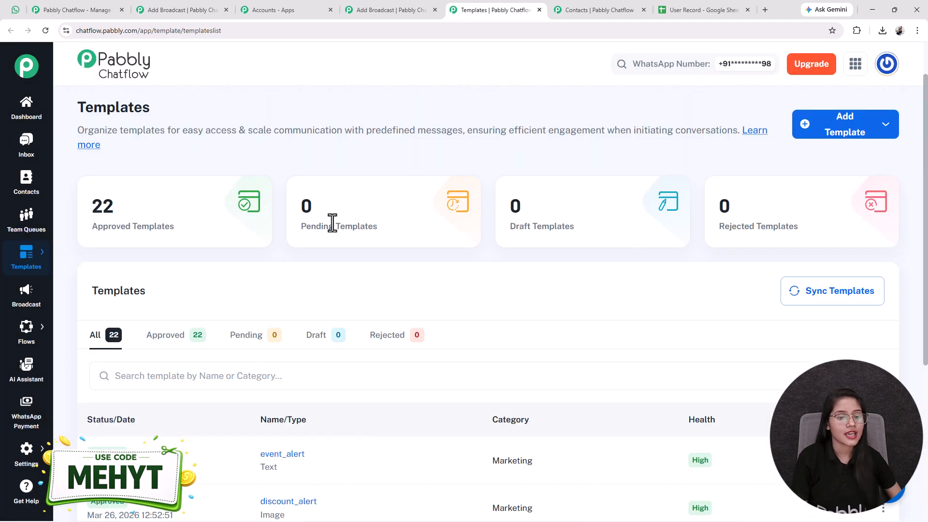
Back on the broadcast form, enter 'Test User' as the test recipient's username.
click(373, 9)
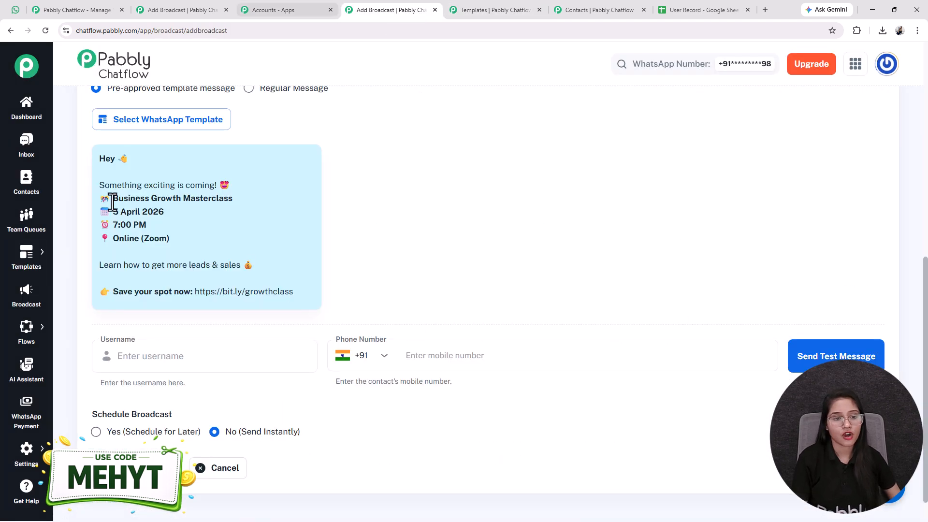
scroll(164, 271, down, 1)
click(141, 324)
text(T)
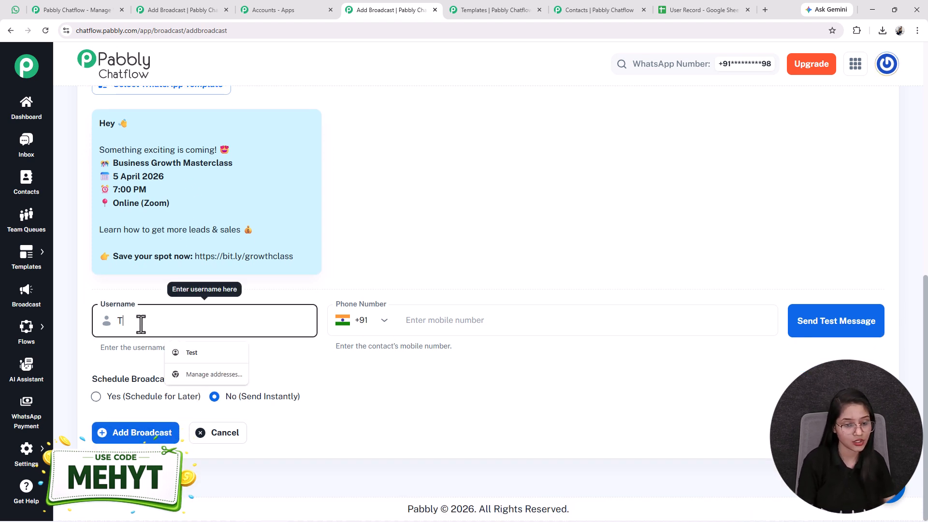
click(198, 358)
text(Use)
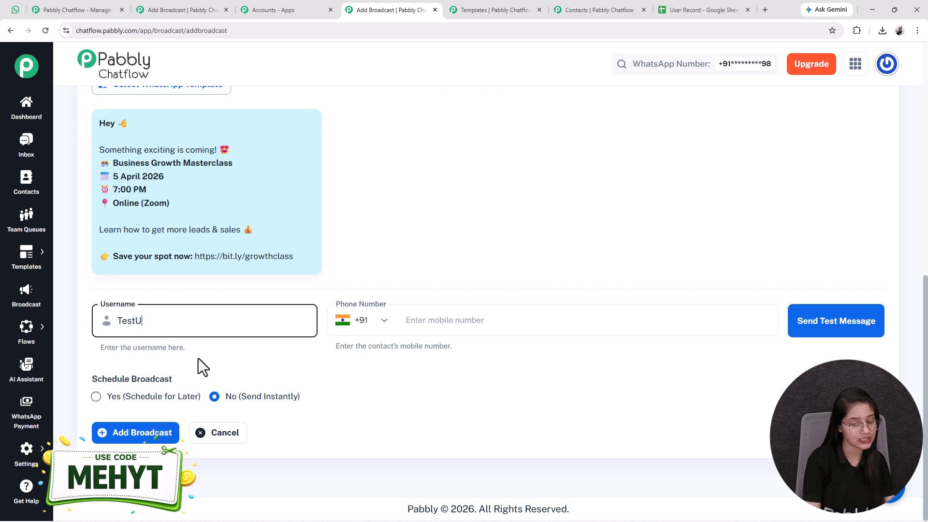
key(BackSpace)
key(BackSpace)
key(BackSpace)
text(User)
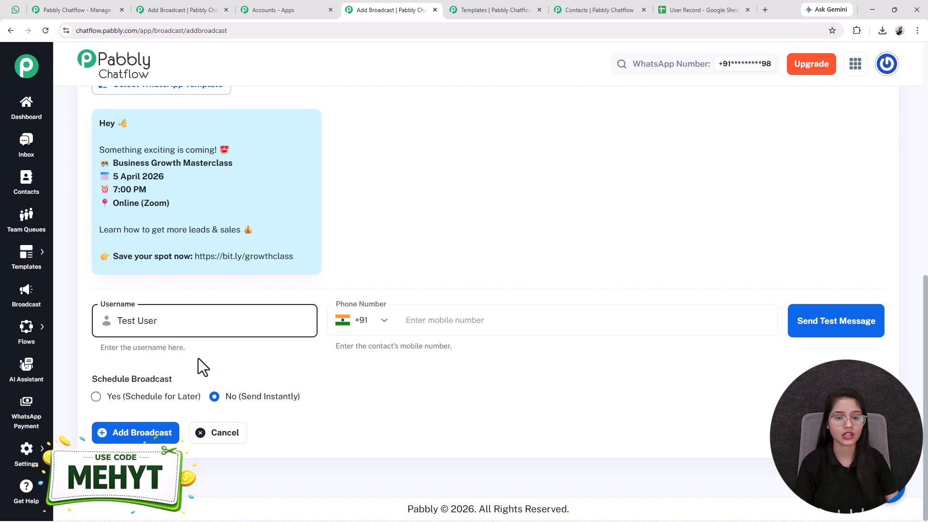
Send the test message to the entered mobile number and check the sent confirmation.
click(433, 321)
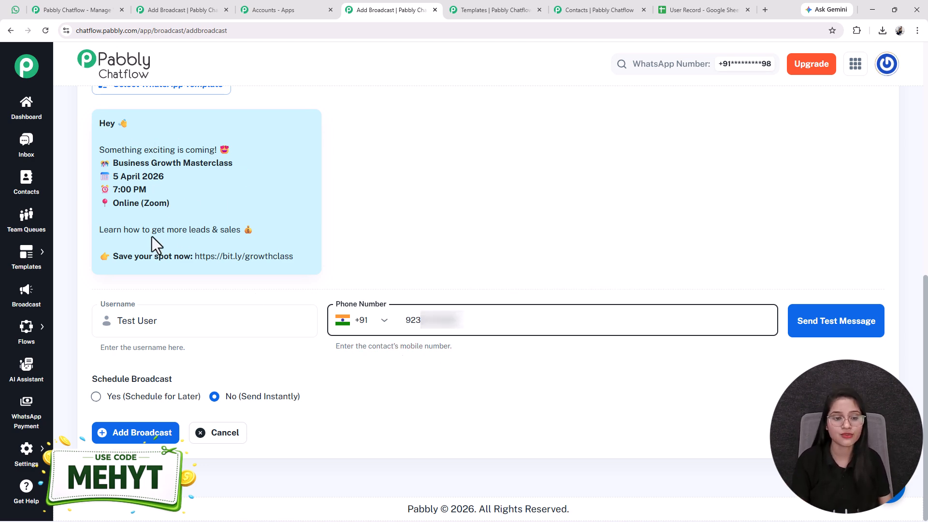
click(836, 334)
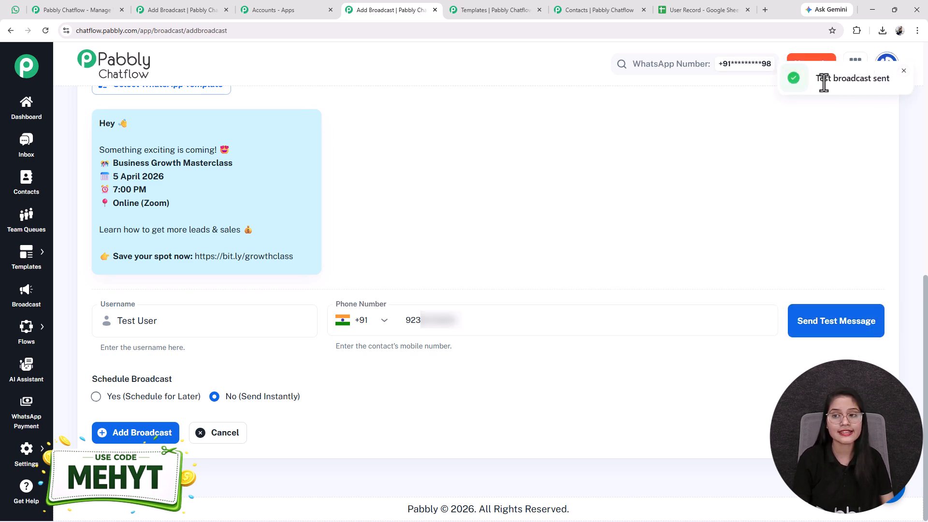
drag(833, 80, 887, 80)
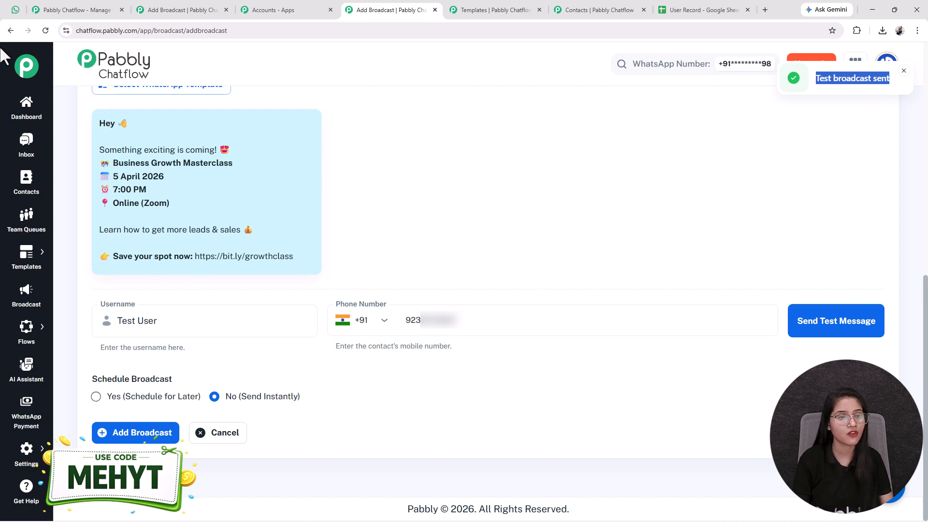
Switch to WhatsApp Web to see the Business Growth Masterclass test message in the Any Business chat.
click(15, 10)
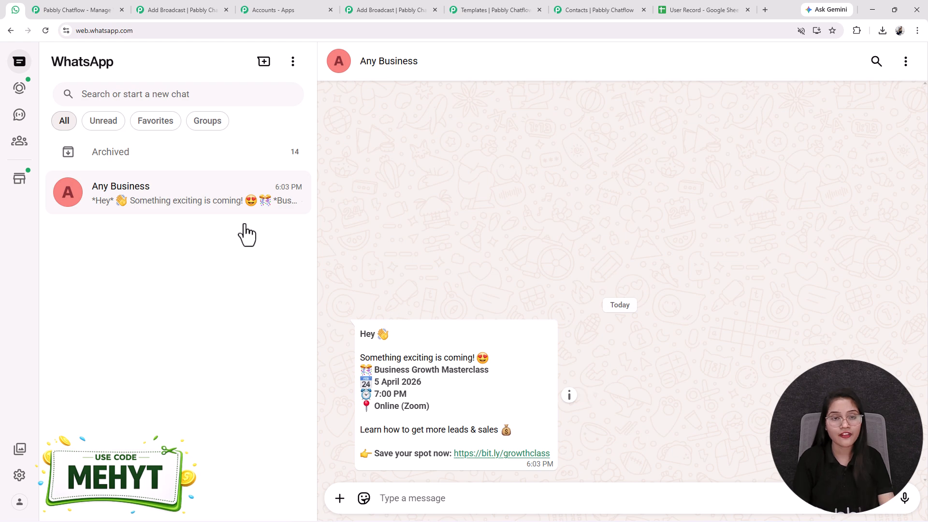
On the broadcast form, choose Yes (Schedule for Later) for the broadcast.
click(380, 7)
drag(135, 383, 90, 386)
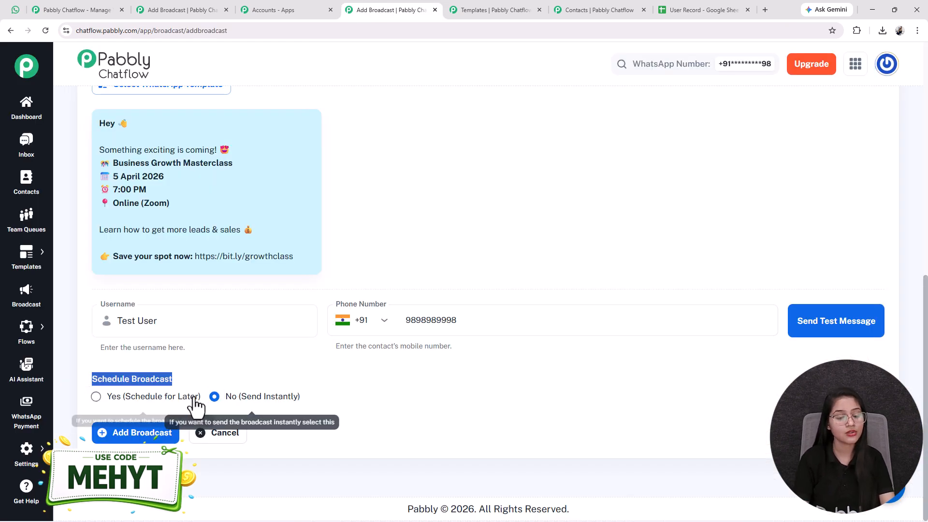
drag(303, 403, 224, 408)
scroll(256, 377, up, 4)
scroll(256, 380, down, 4)
drag(111, 397, 201, 409)
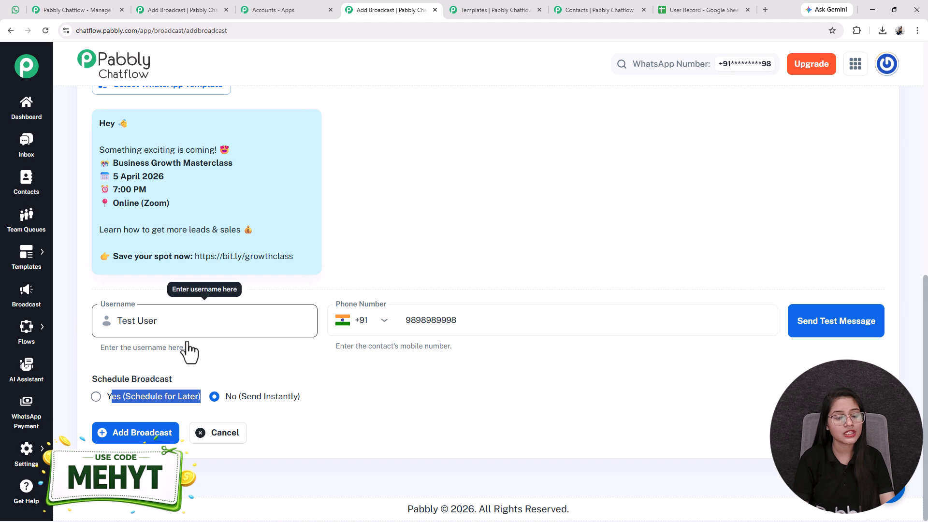
click(96, 397)
Set the schedule date and time to 03/29/2026 07:20 PM.
scroll(133, 420, down, 2)
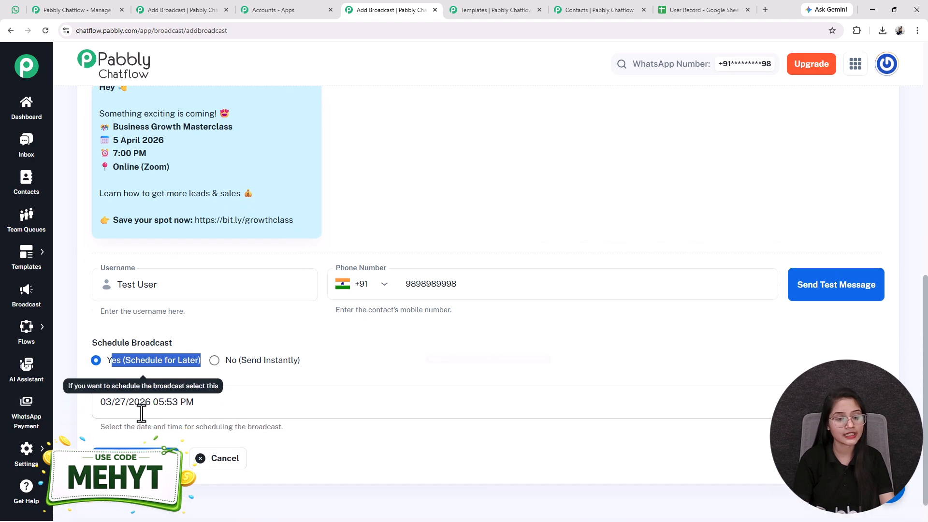
click(221, 379)
click(867, 377)
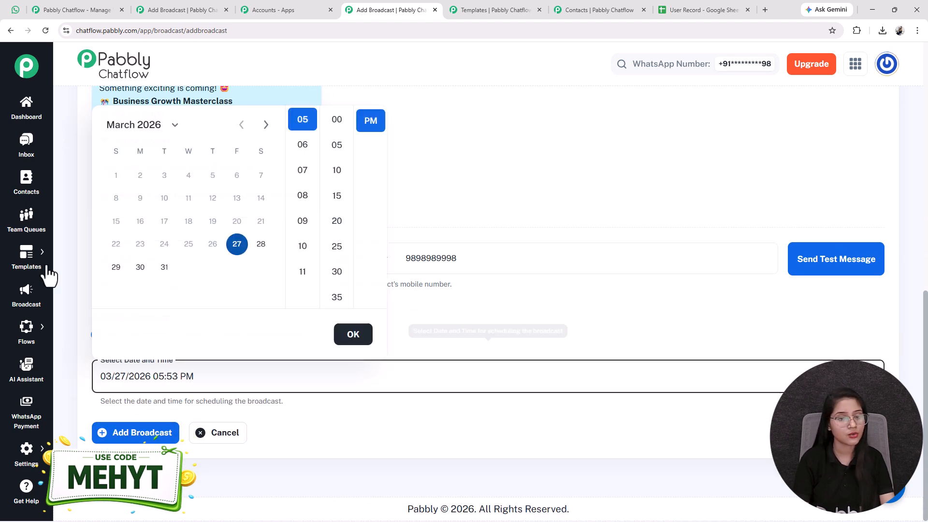
click(116, 270)
click(302, 170)
click(336, 221)
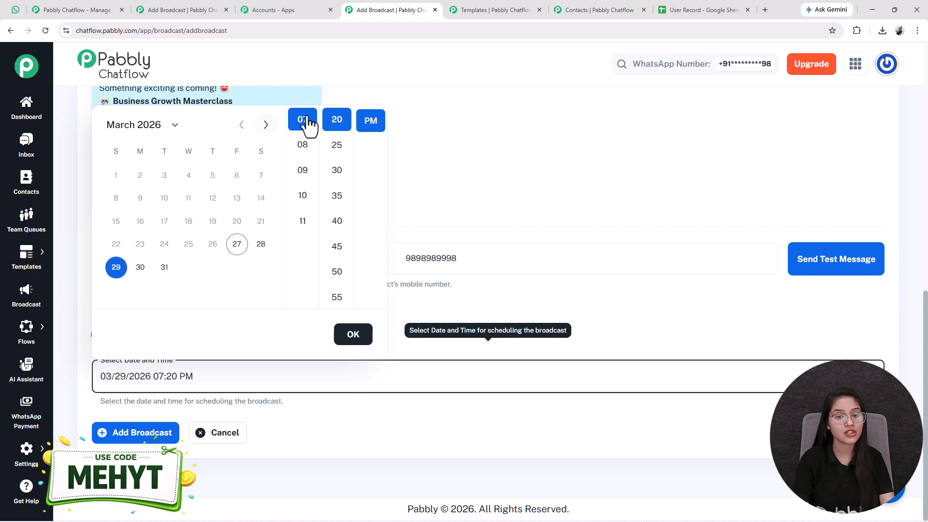
click(360, 340)
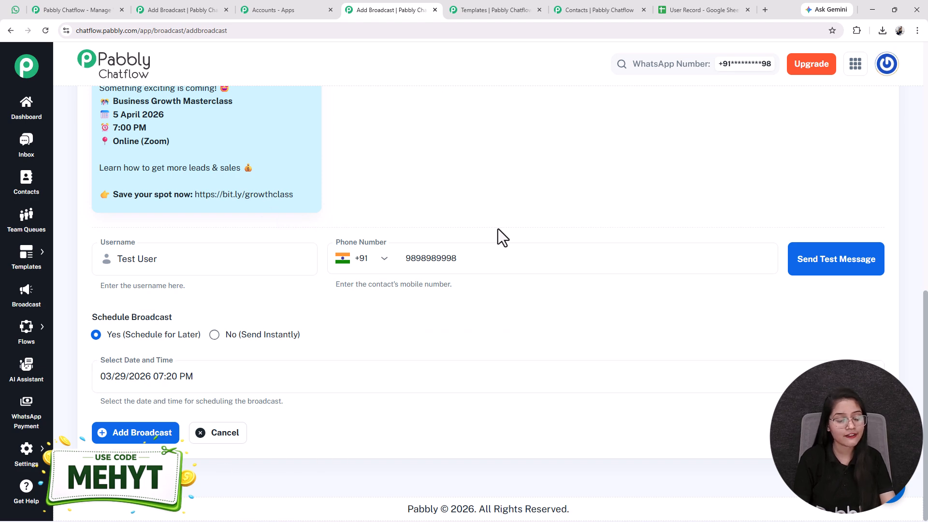
Add the event_alerts broadcast and verify it is listed as Scheduled for Mar 29, 2026 07:20 PM.
click(138, 440)
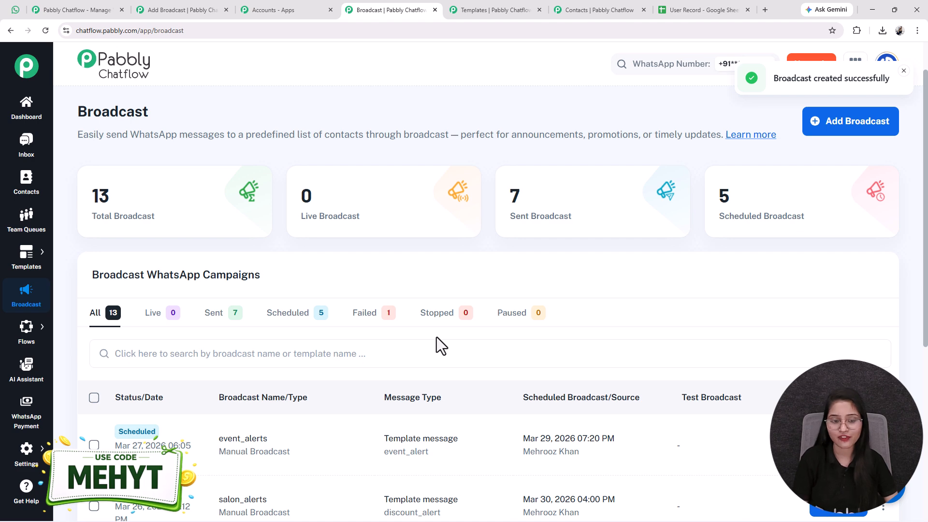
drag(280, 445, 352, 437)
click(543, 443)
drag(523, 438, 622, 441)
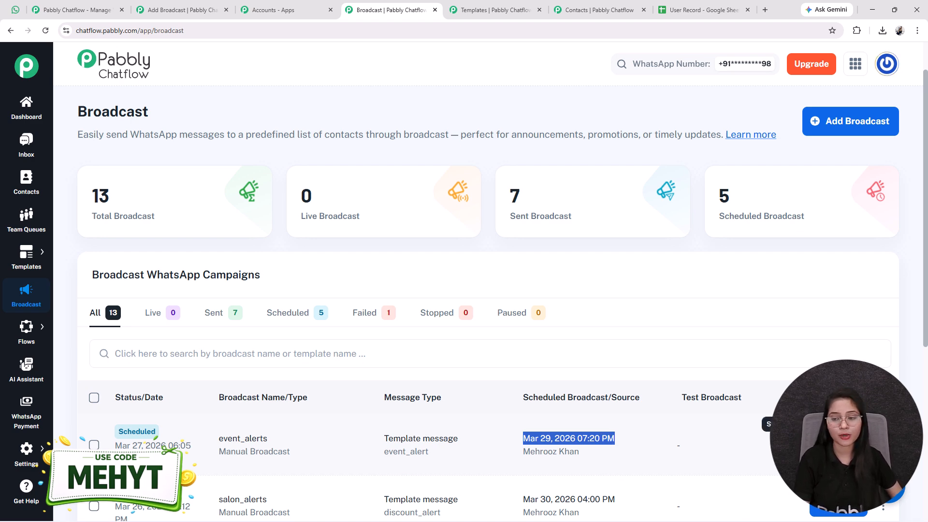
Review the event_alerts Broadcast Report, noting zero delivery counts and the failed-contacts resend note.
click(839, 445)
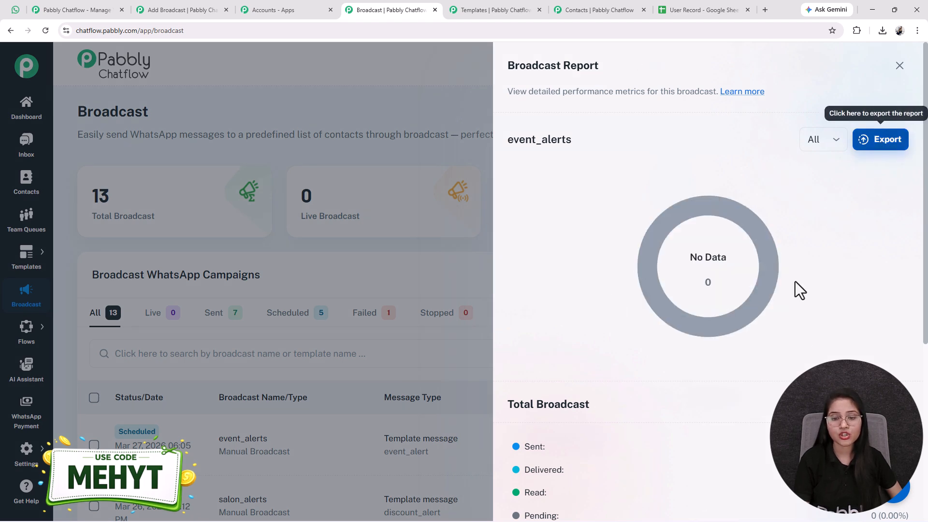
scroll(510, 392, down, 3)
drag(505, 302, 580, 430)
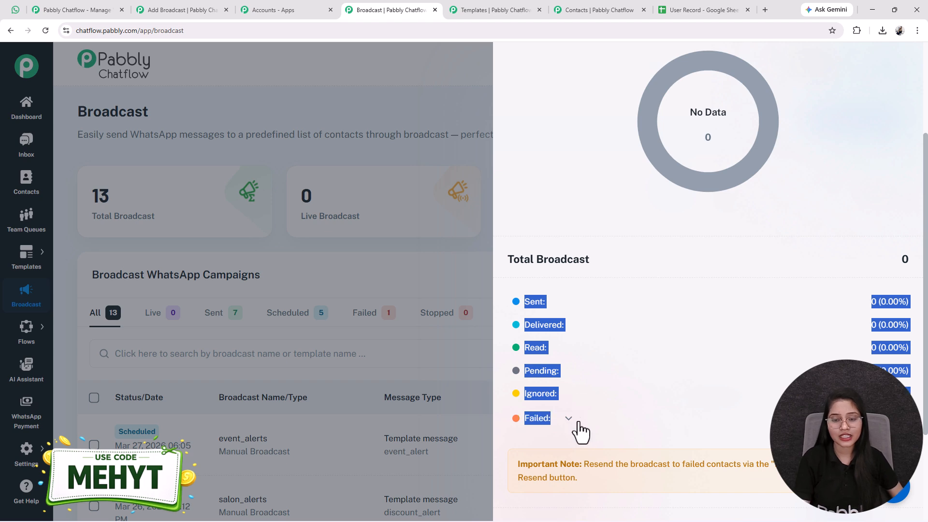
scroll(580, 429, down, 2)
click(503, 364)
drag(503, 364, 581, 381)
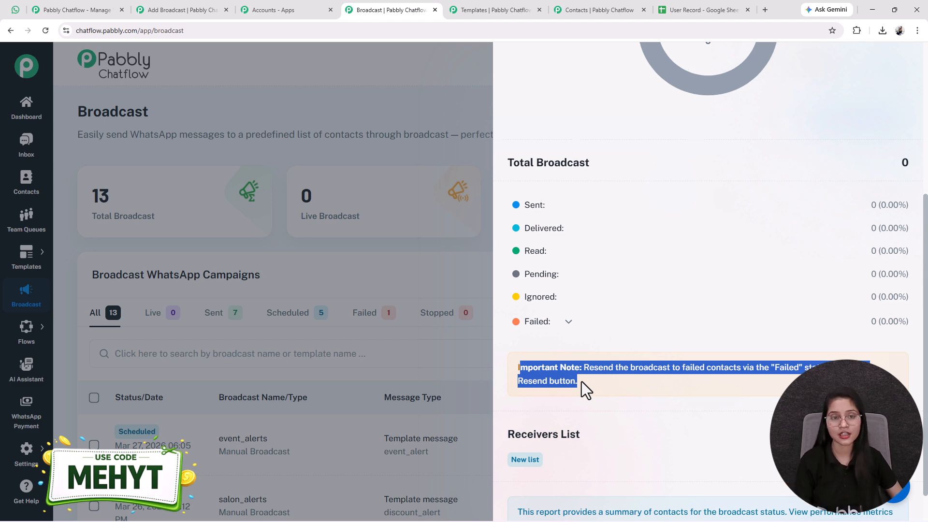
scroll(656, 145, up, 3)
click(391, 121)
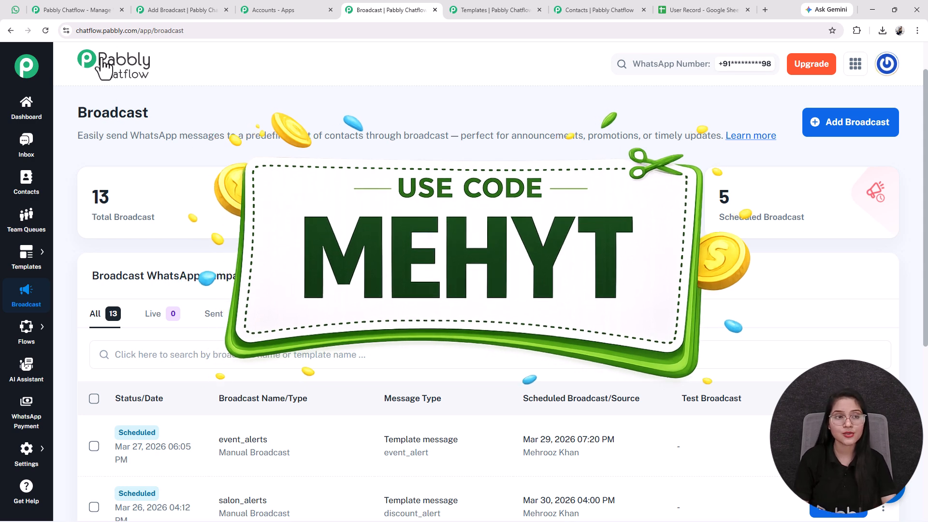
Return to WhatsApp Web's Any Business chat showing the Business Growth Masterclass invite.
click(16, 10)
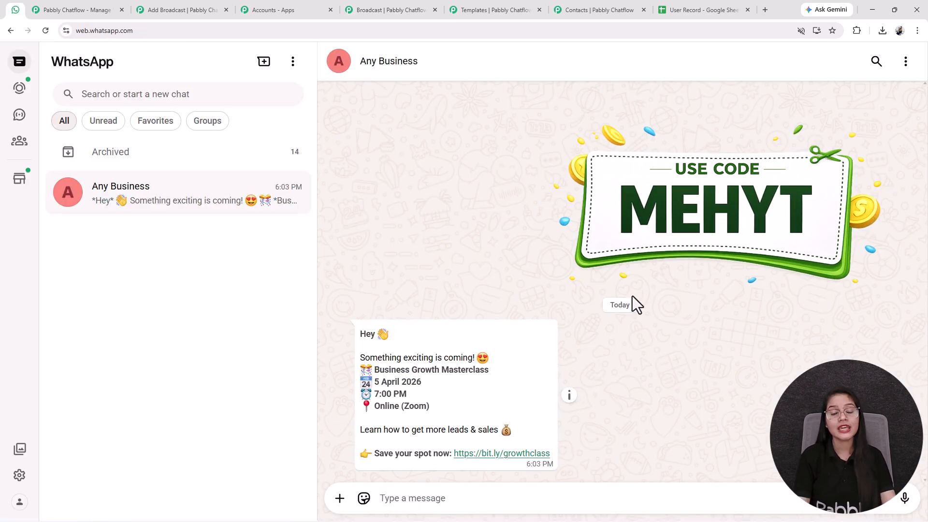